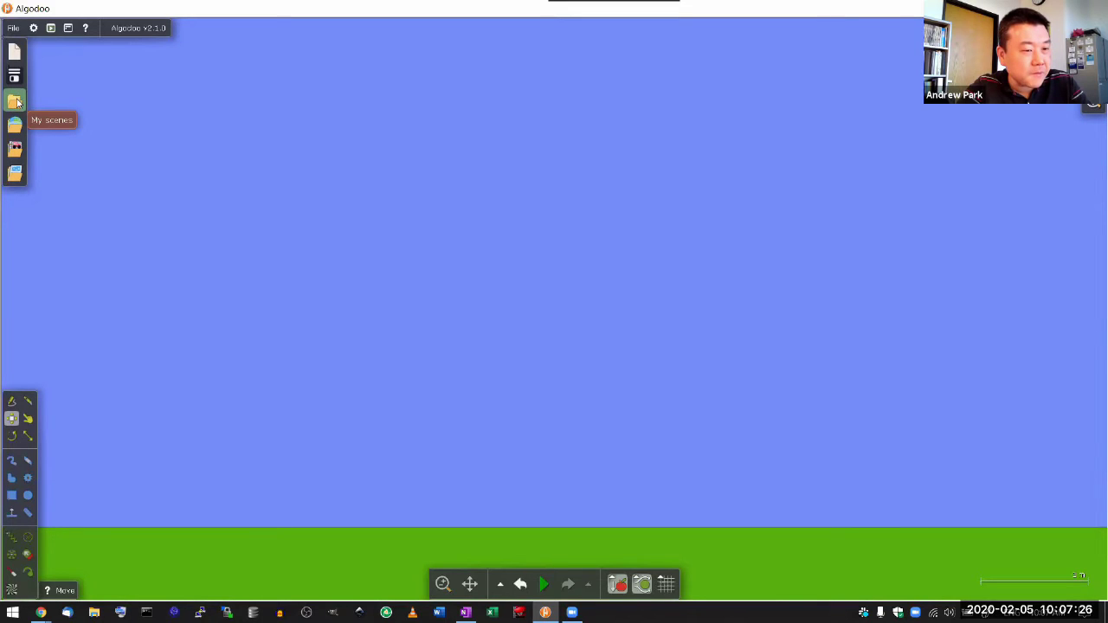
Load the saved Newton's Cradle scene from My scenes
left_click(15, 101)
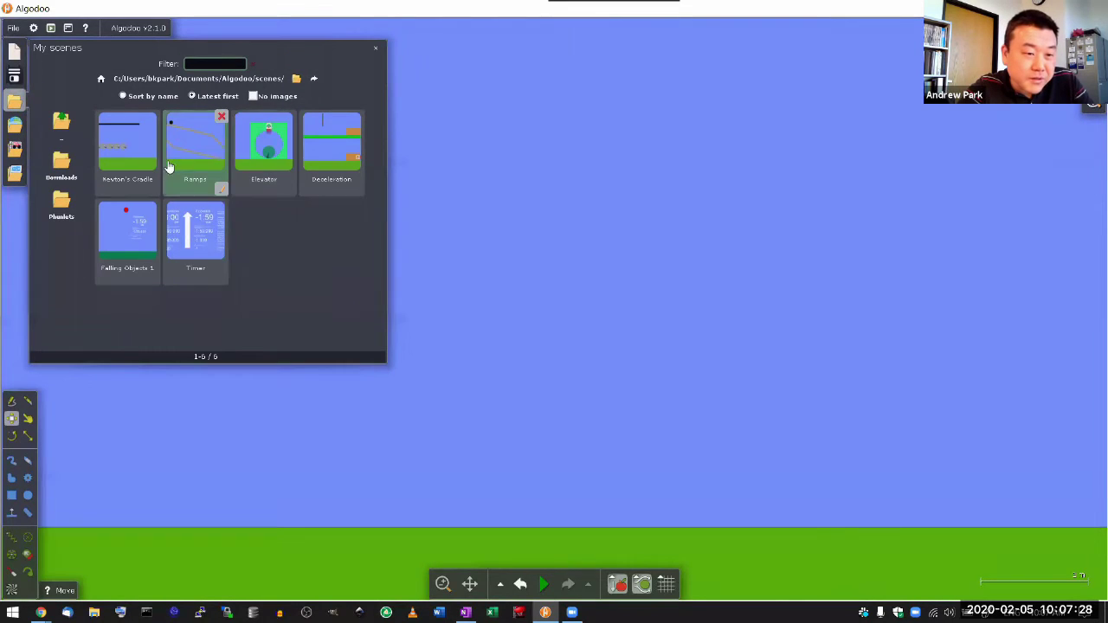
left_click(135, 163)
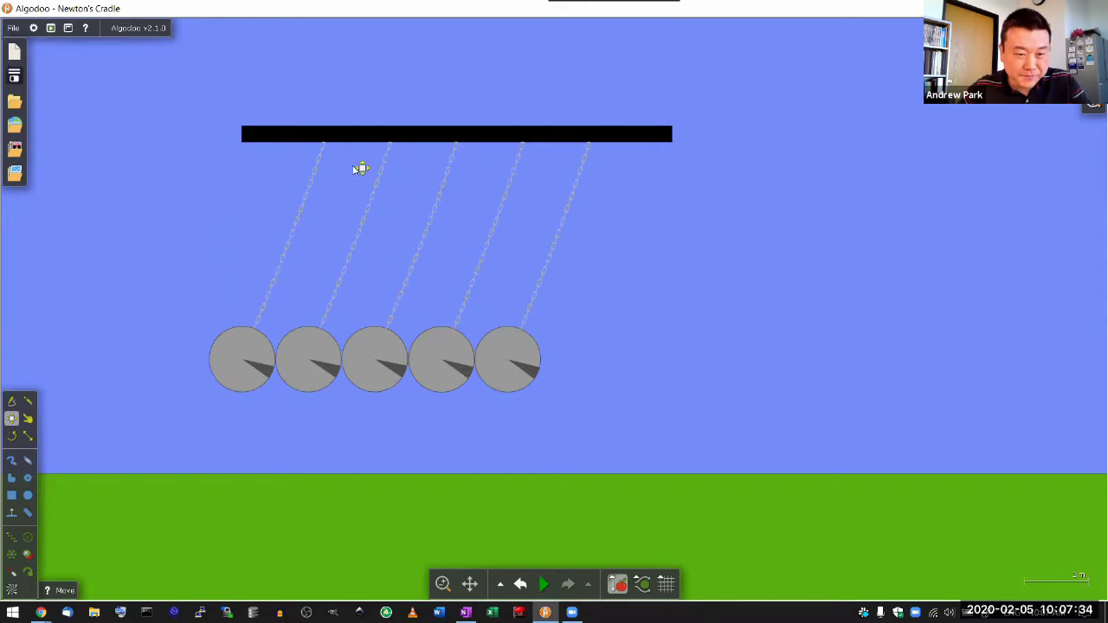
Start the Newton's Cradle simulation running
left_click(541, 582)
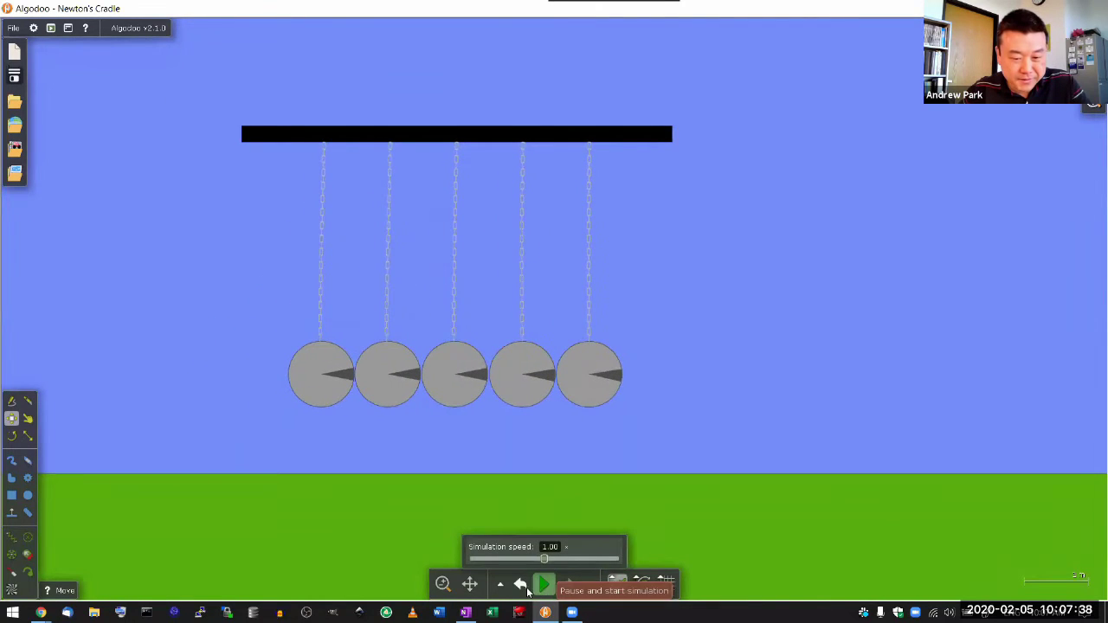
right_click(327, 384)
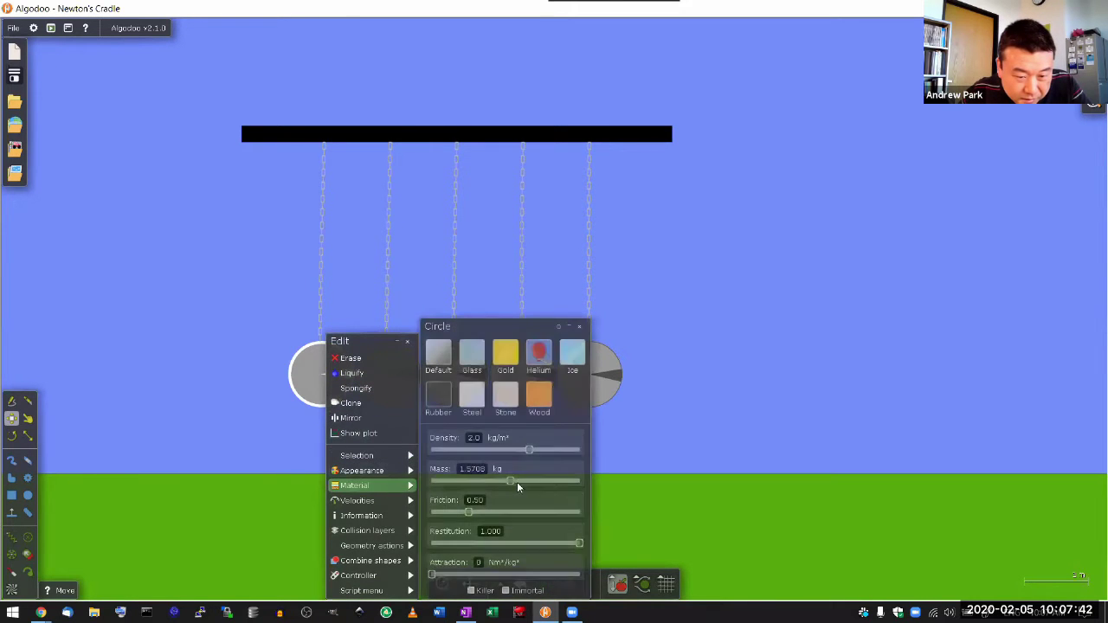
left_click(645, 533)
left_click(544, 588)
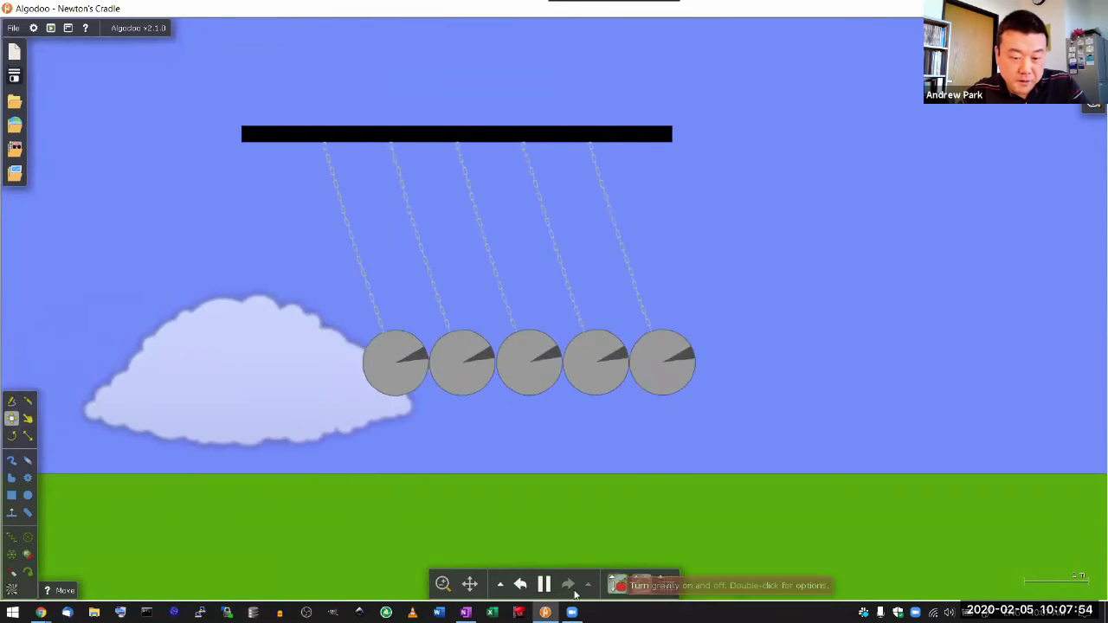
Pause and resume the simulation, then pull the middle ball out to the left
left_click(544, 584)
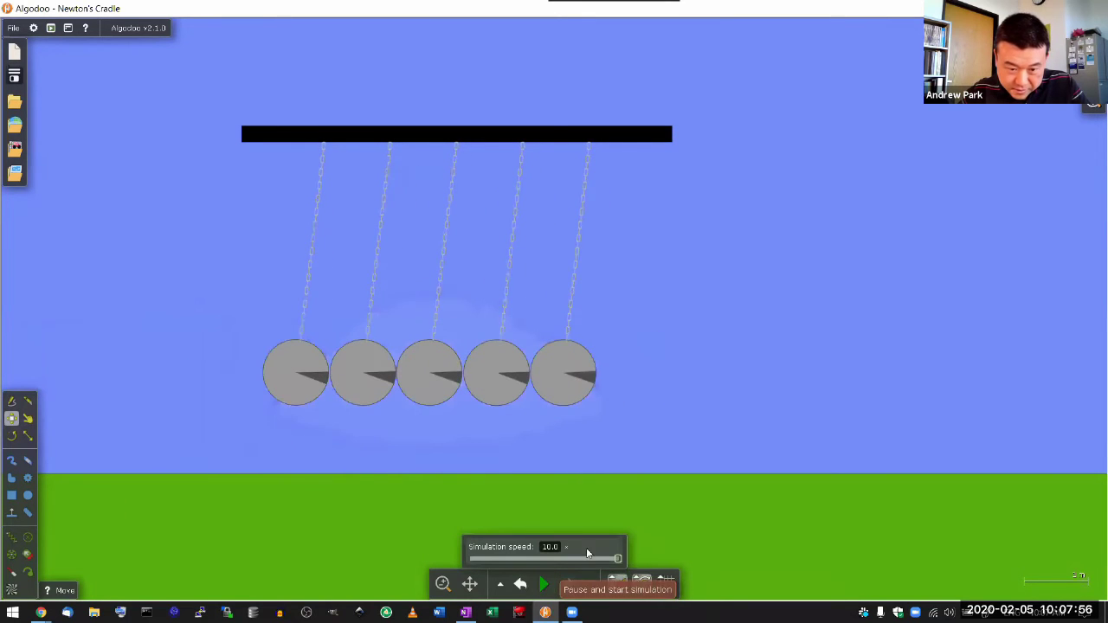
left_click(543, 584)
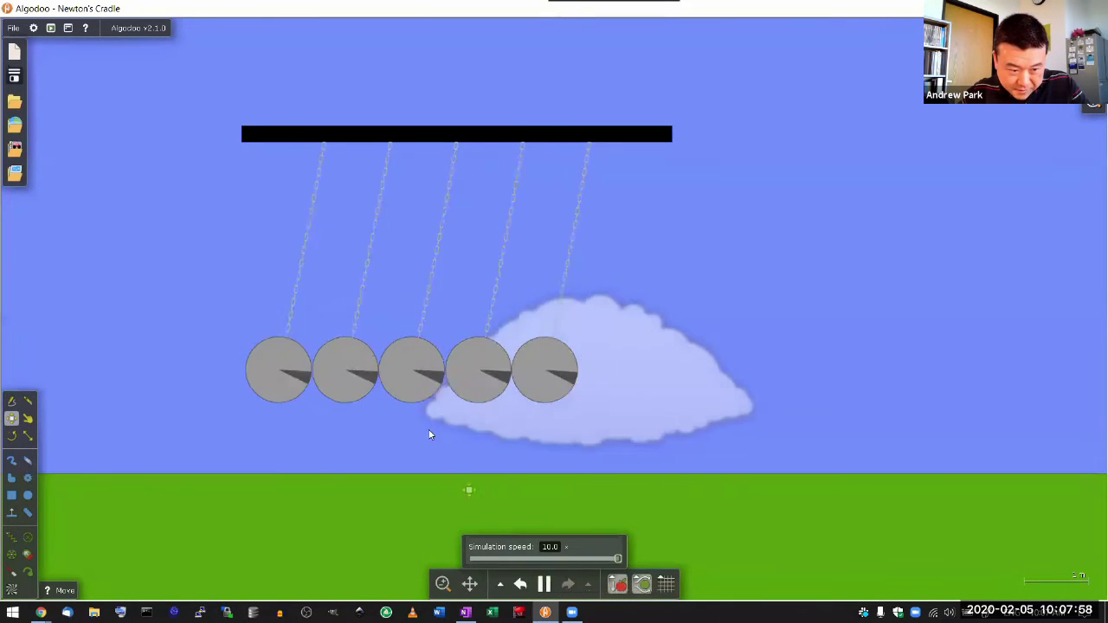
left_click_drag(379, 391, 474, 398)
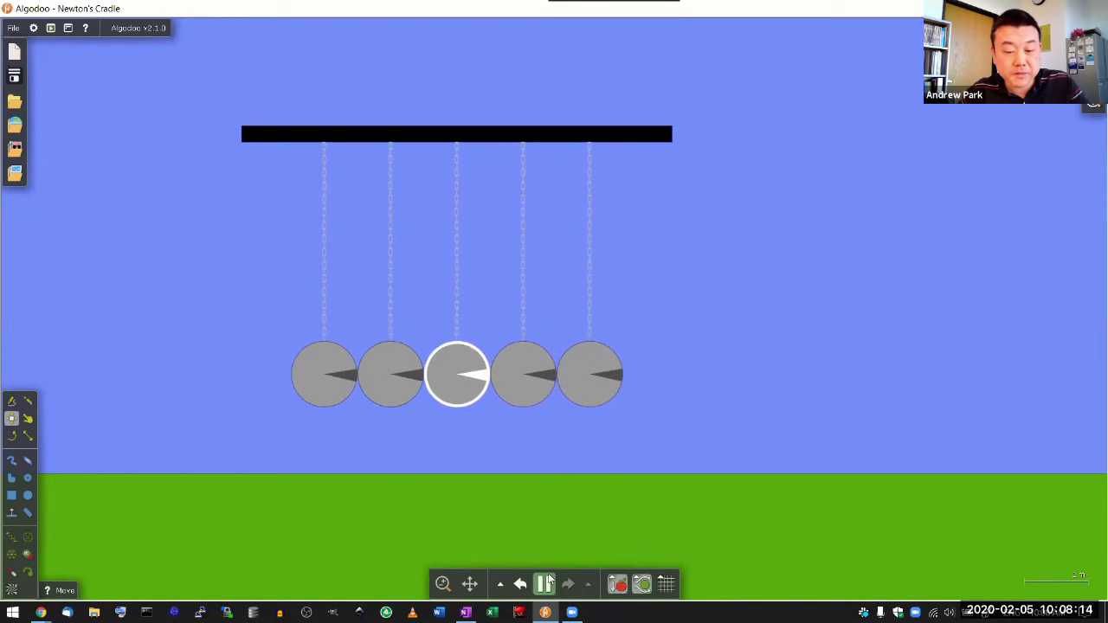
Slow the simulation to about 1x, swing the left ball into the row, then pause
mouse_move(543, 584)
left_click_drag(618, 558, 544, 560)
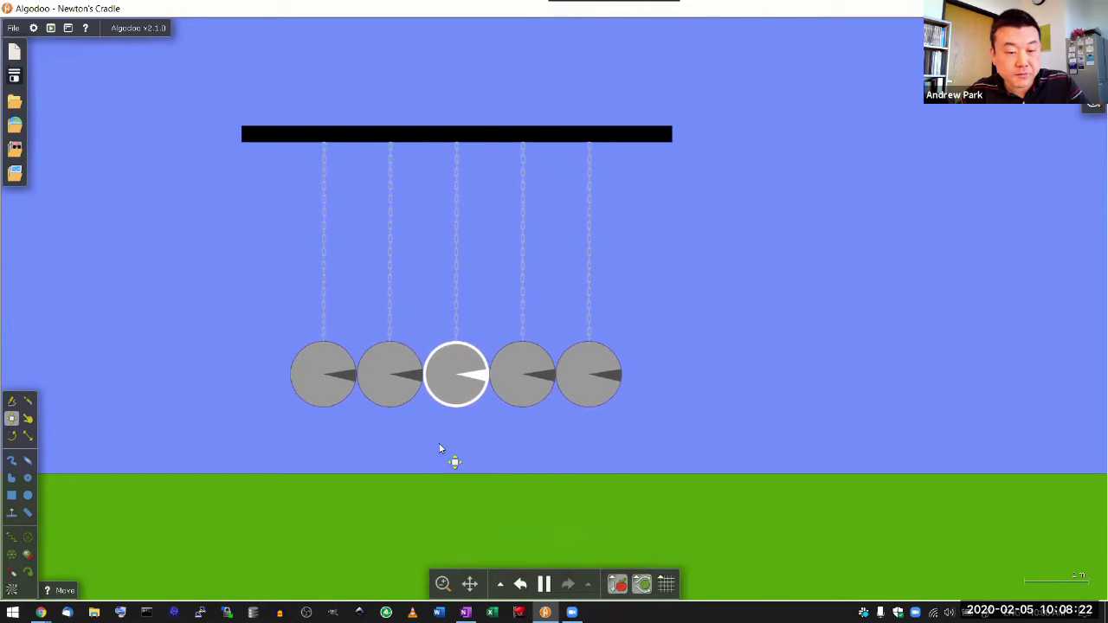
left_click(415, 437)
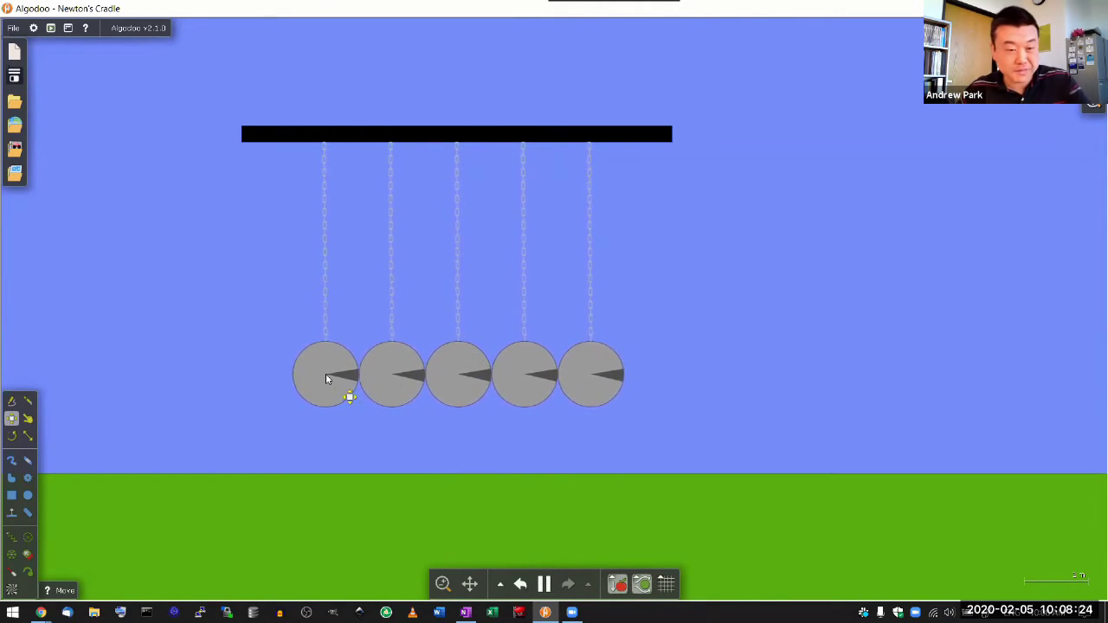
left_click_drag(333, 381, 217, 346)
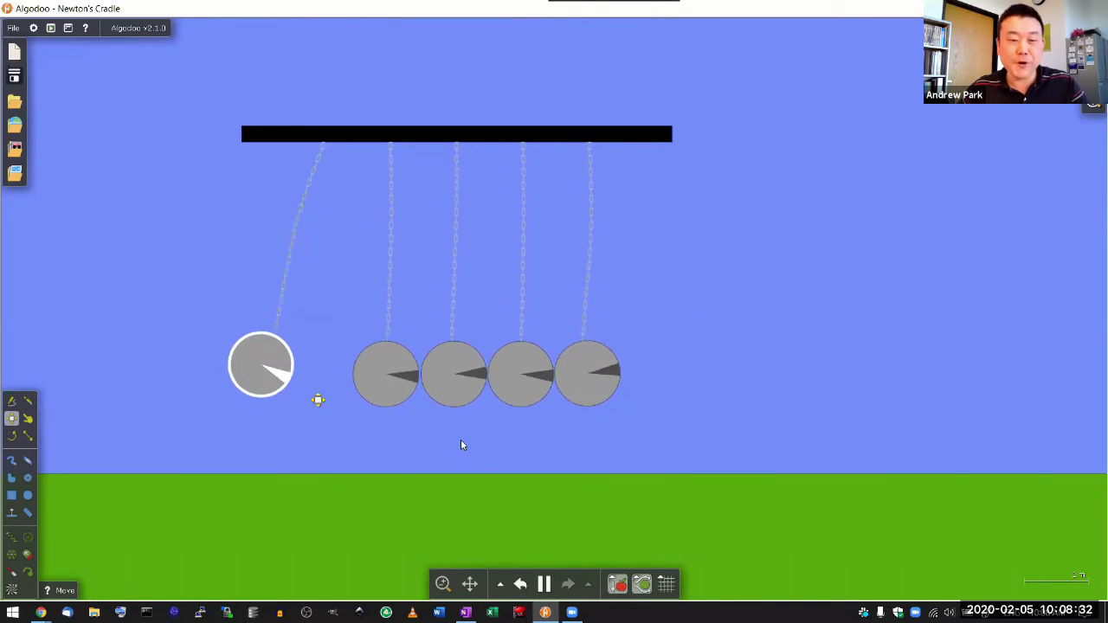
left_click(545, 584)
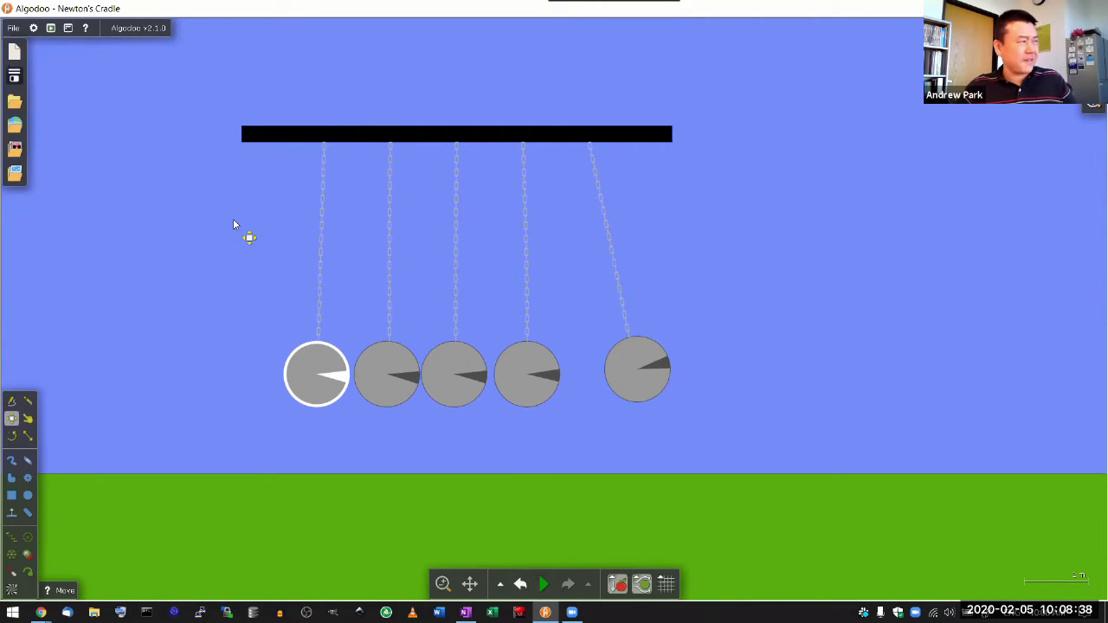
Create a new empty scene using the Default palette
left_click(14, 52)
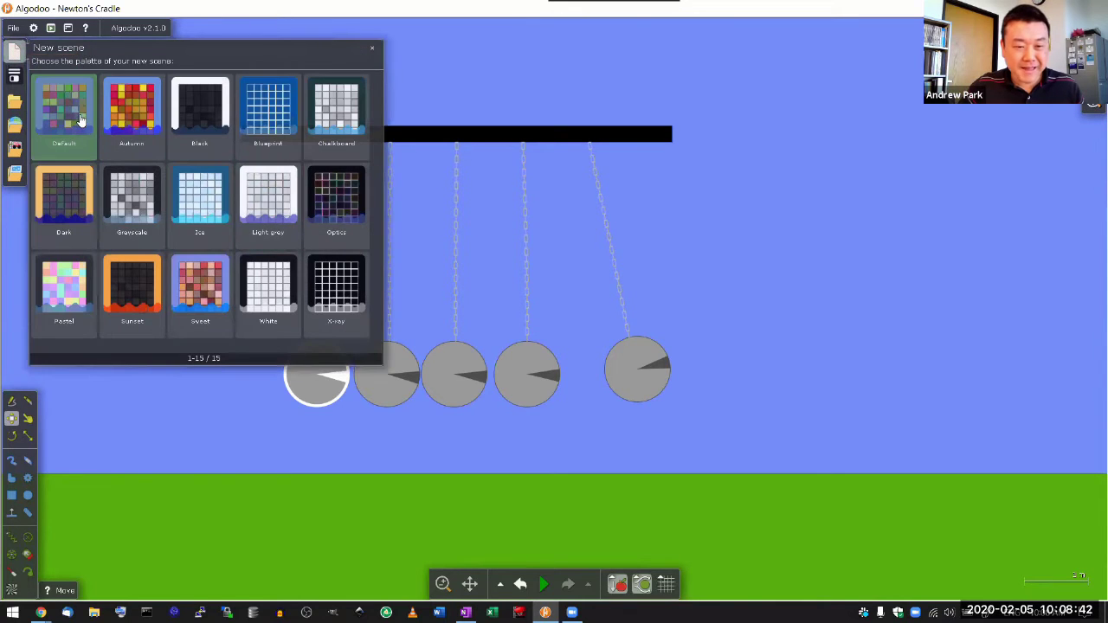
left_click(81, 121)
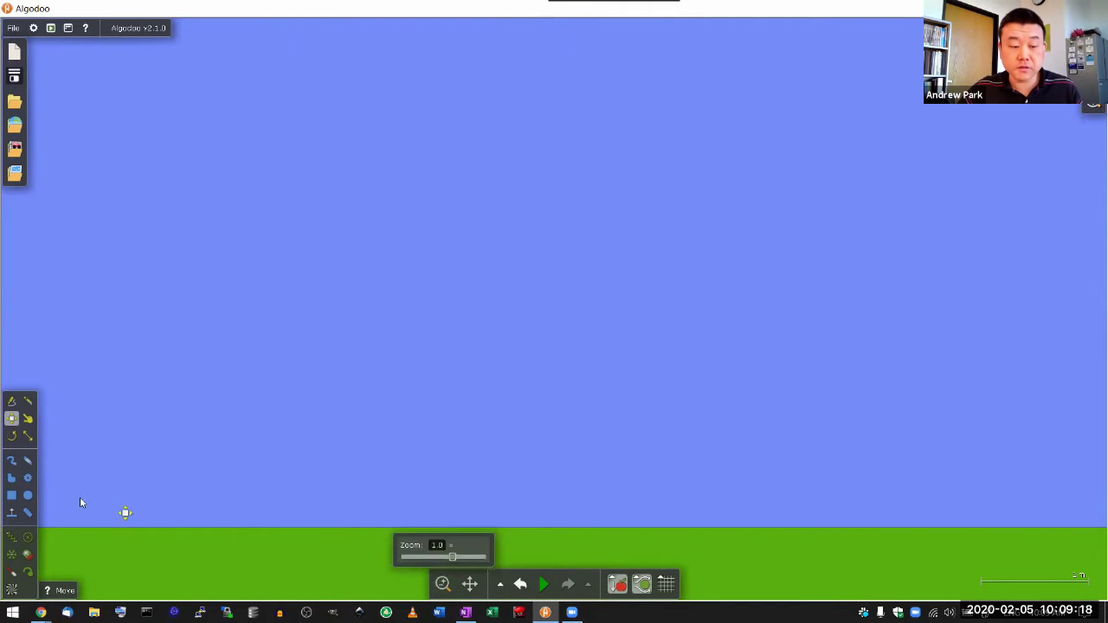
Draw a small ball above the ground at the left and colour it black
left_click(27, 496)
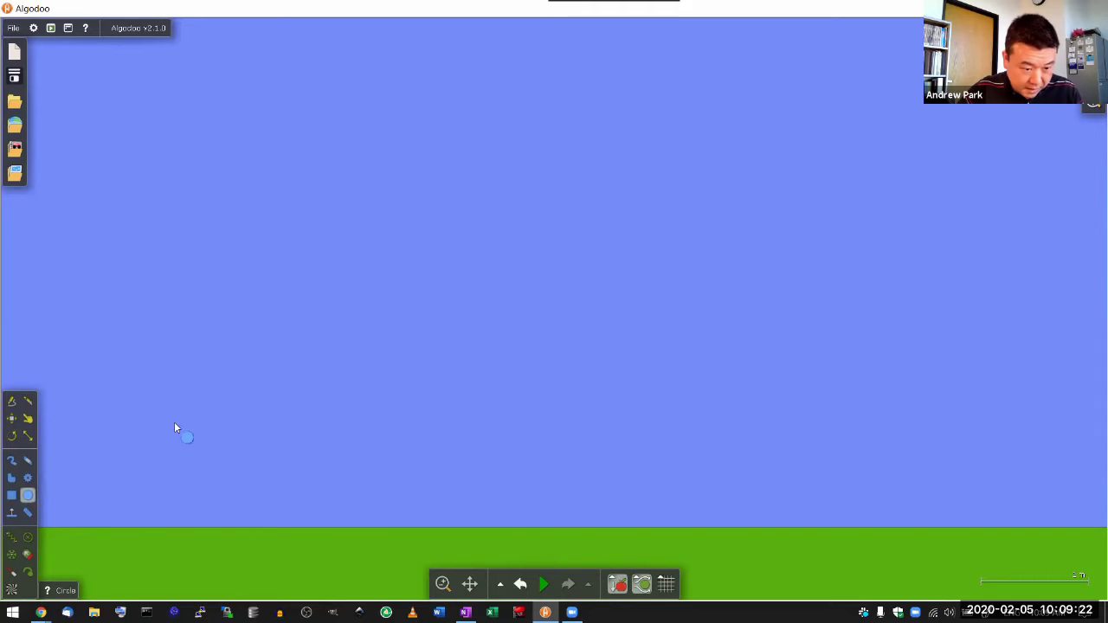
mouse_move(171, 419)
left_mouse_down()
mouse_move(184, 436)
mouse_move(168, 445)
left_mouse_up()
left_click(11, 418)
right_click(169, 445)
mouse_move(228, 452)
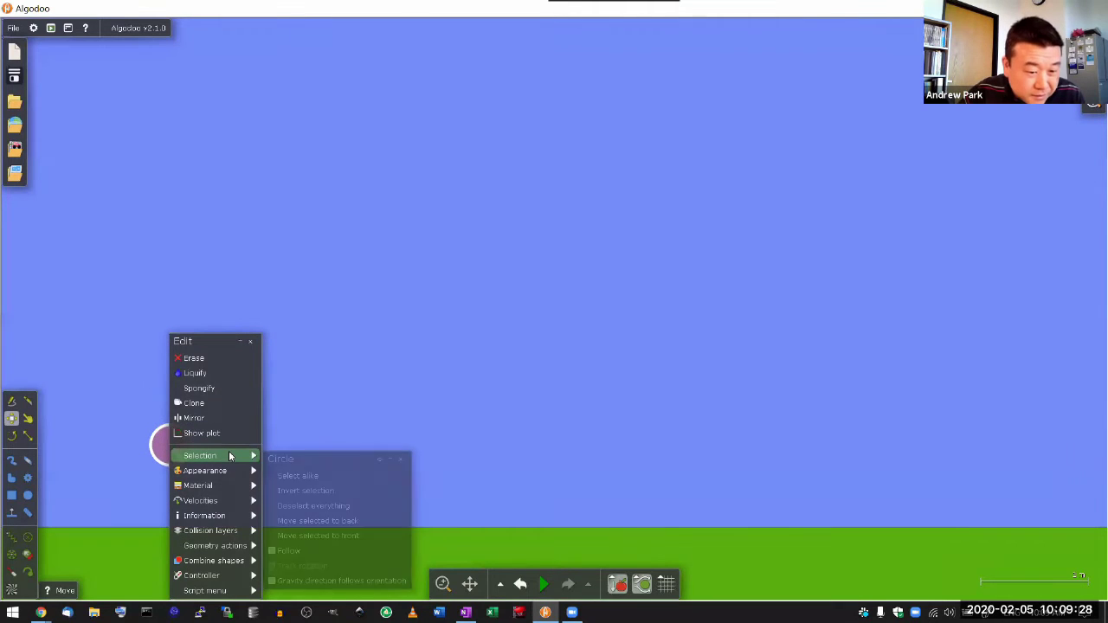
mouse_move(220, 470)
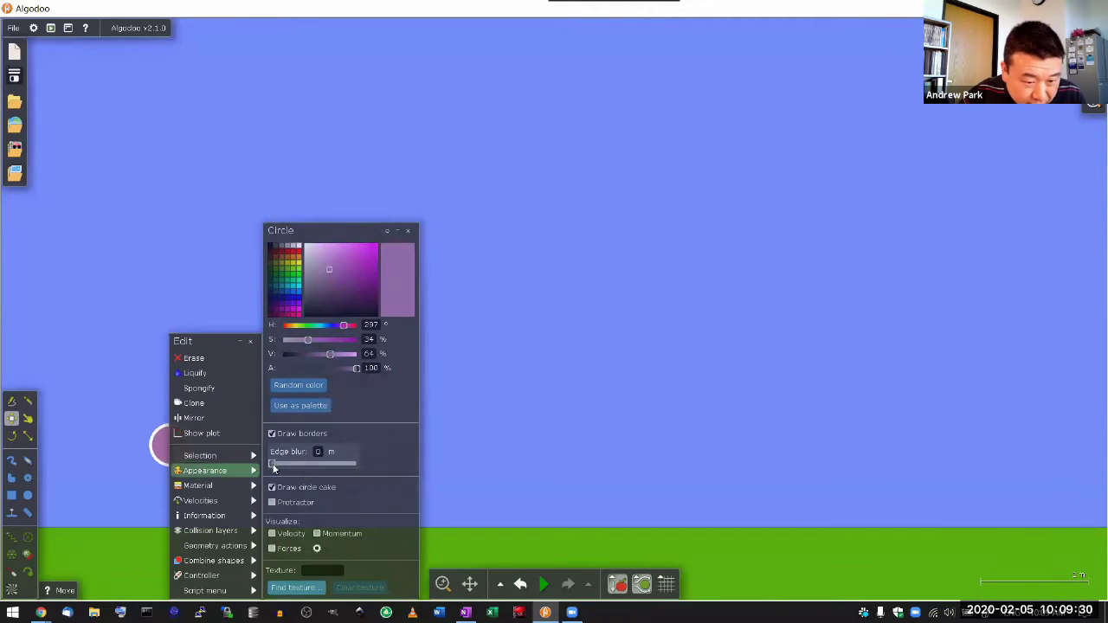
left_click(305, 264)
left_click(561, 285)
left_click(175, 452)
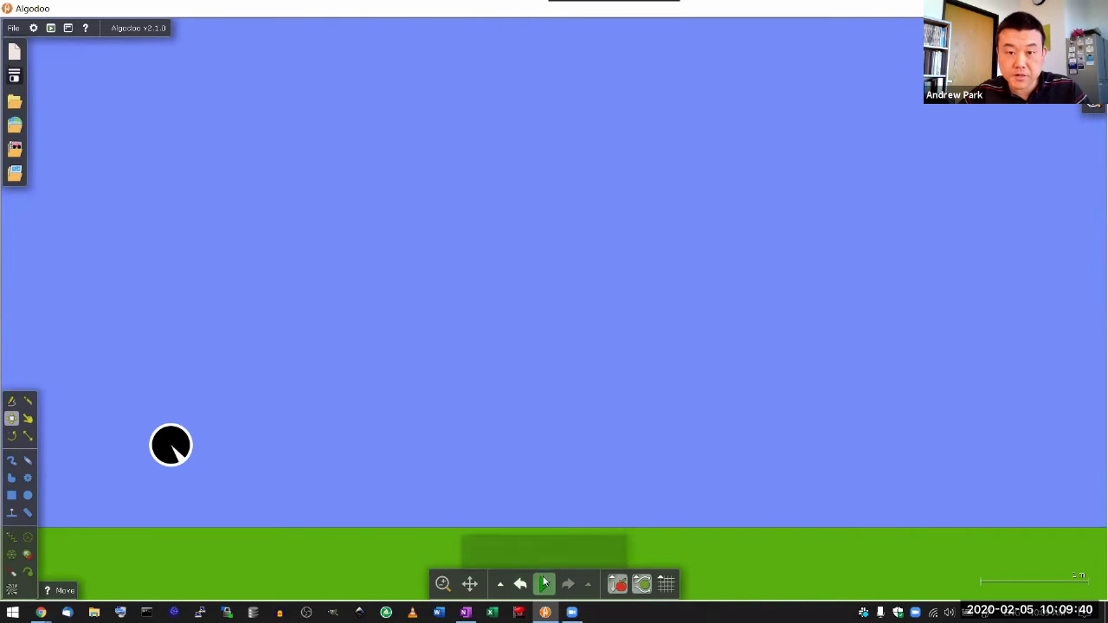
Set the ball's velocity to 5 m/s in X and 5 m/s in Y (7.1 m/s at 45°)
right_click(188, 457)
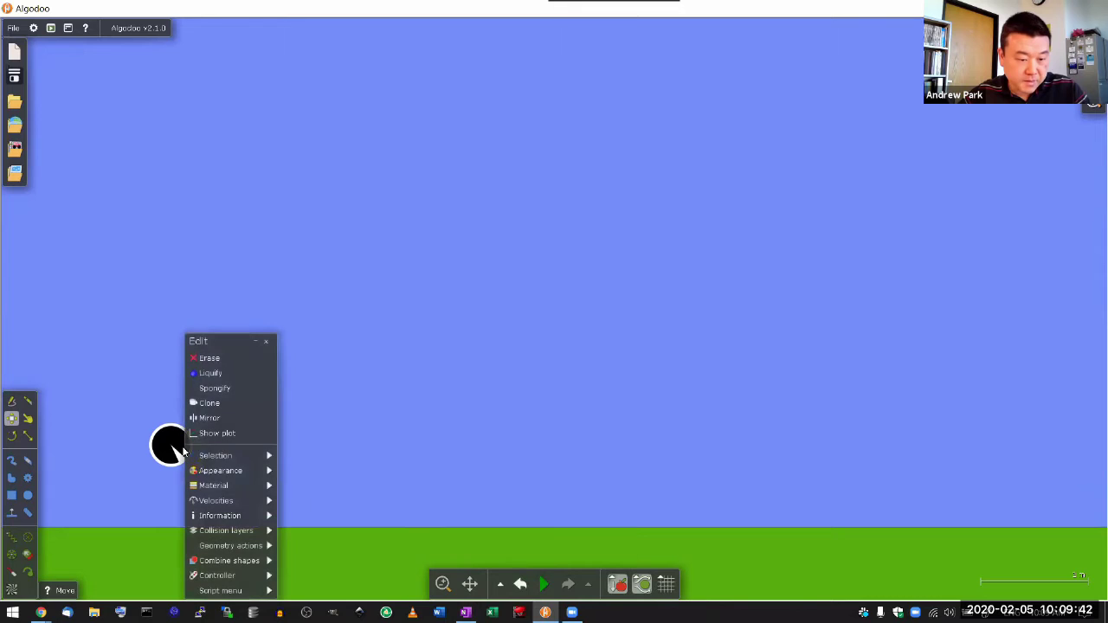
mouse_move(239, 501)
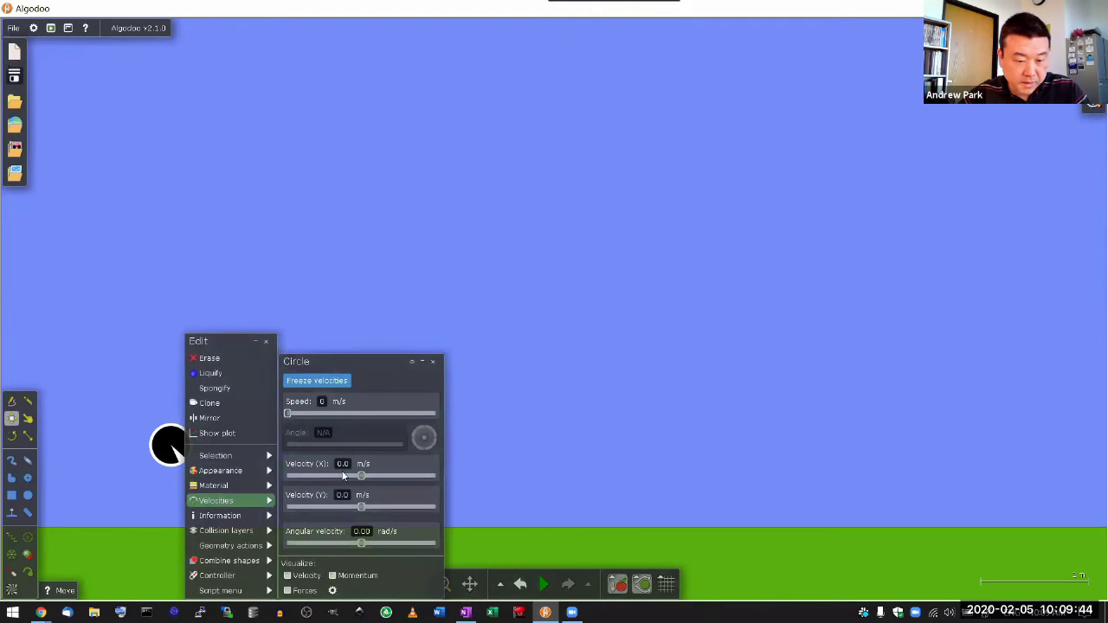
left_click(343, 464)
type("5")
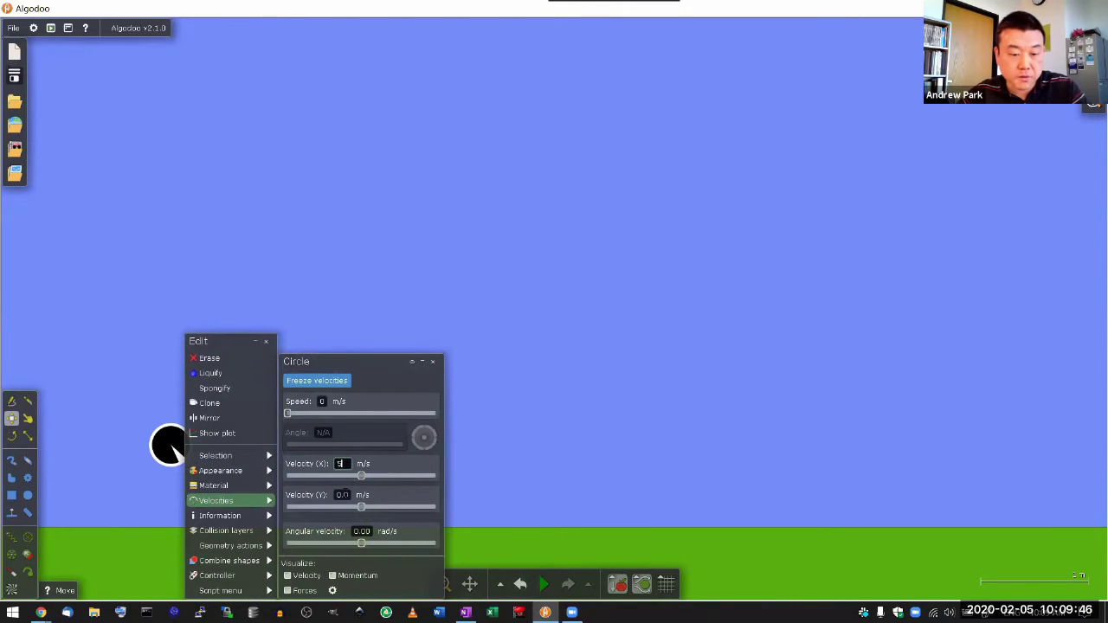
left_click(342, 495)
double_click(342, 495)
type("5")
key("Tab")
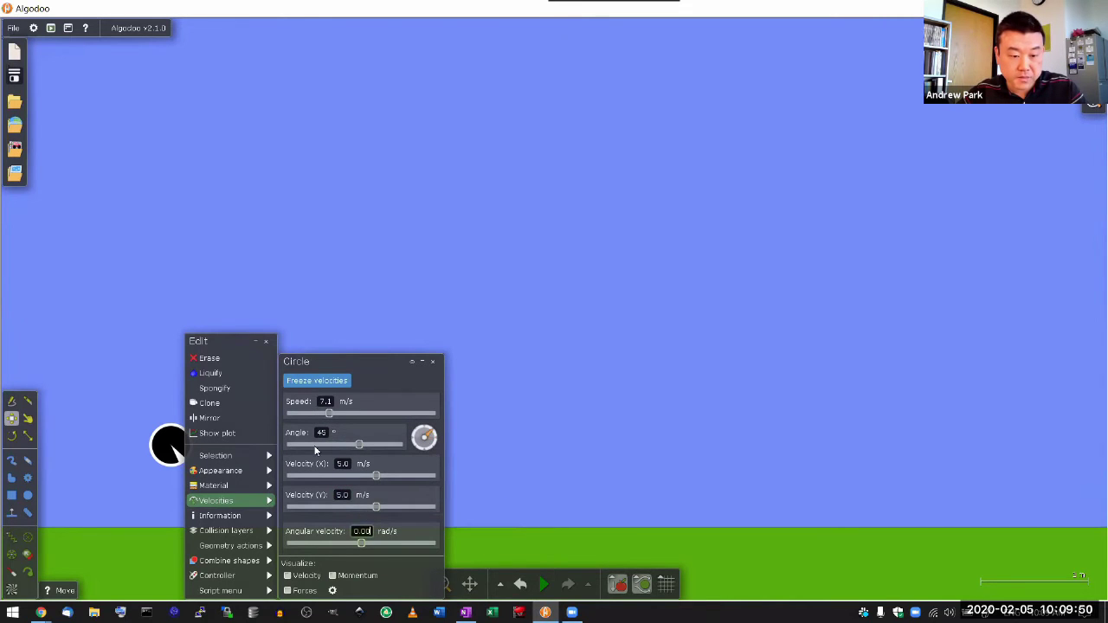
Launch the ball, pause when it lands, undo back to the start, and launch again
left_click(531, 353)
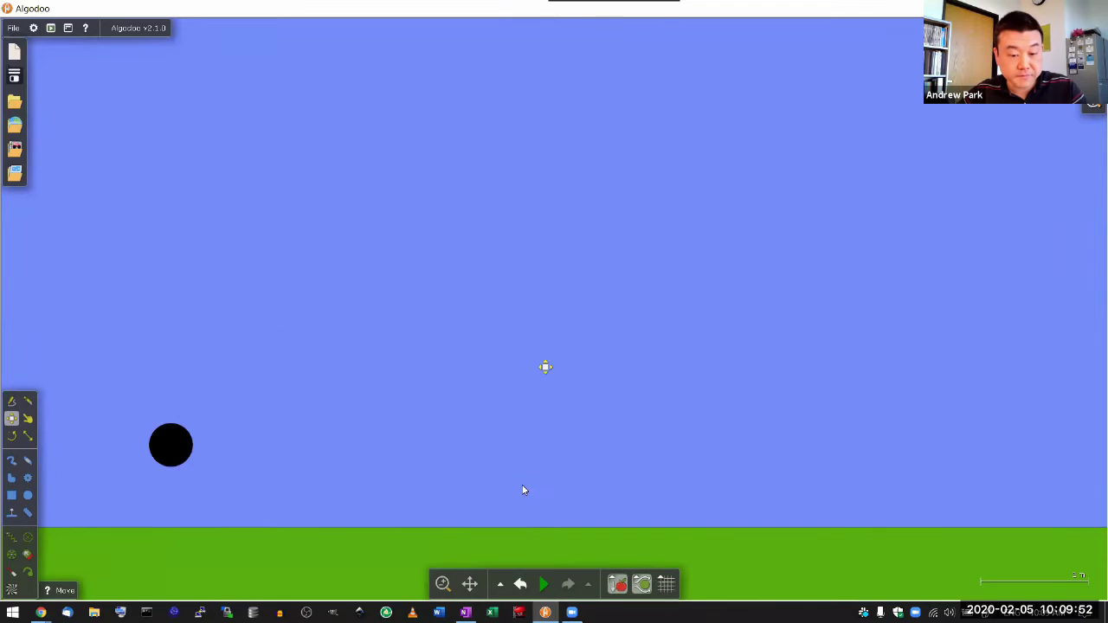
left_click(543, 586)
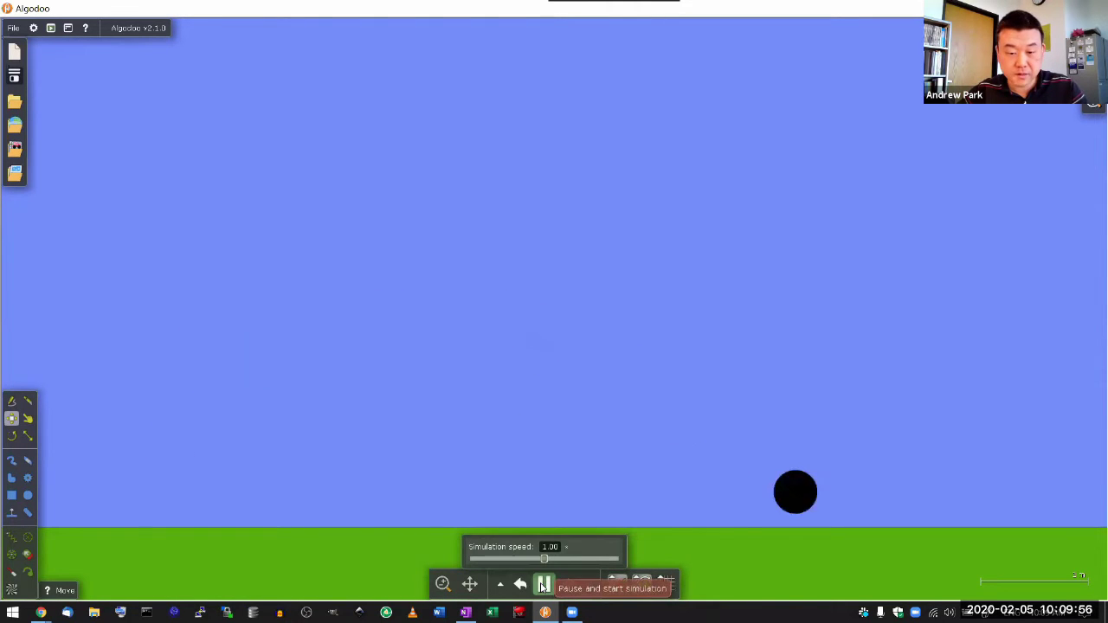
left_click(543, 586)
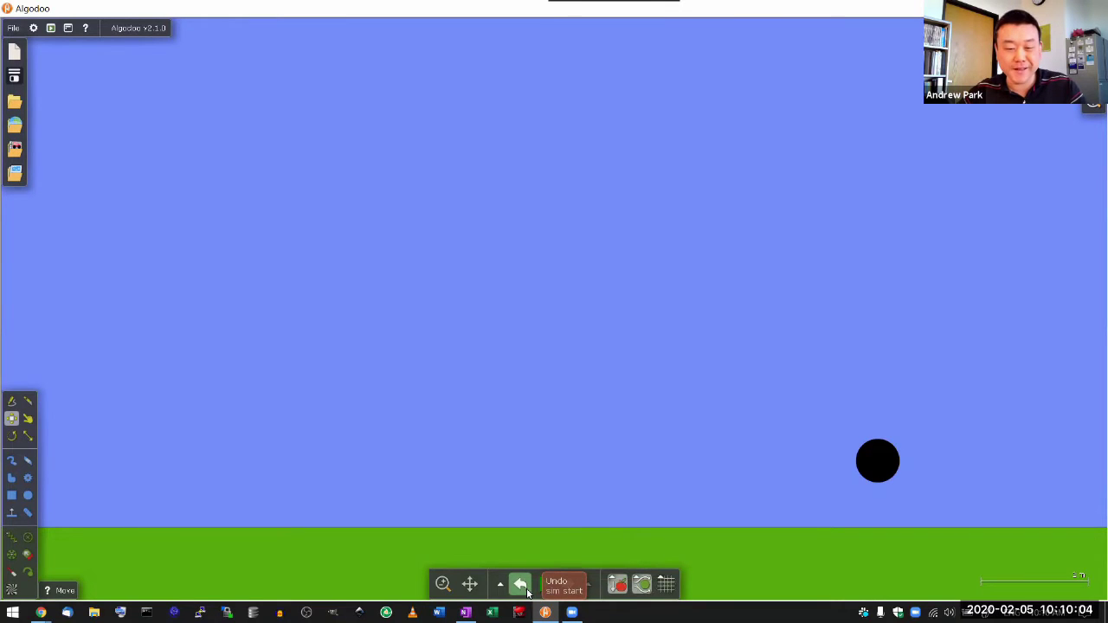
left_click(527, 592)
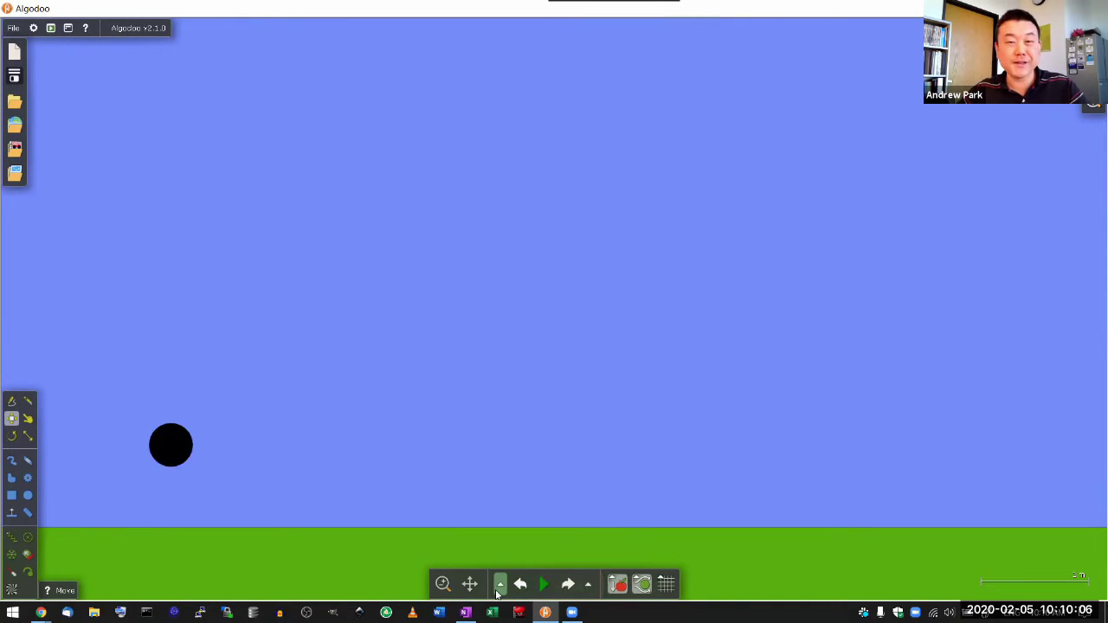
left_click(541, 588)
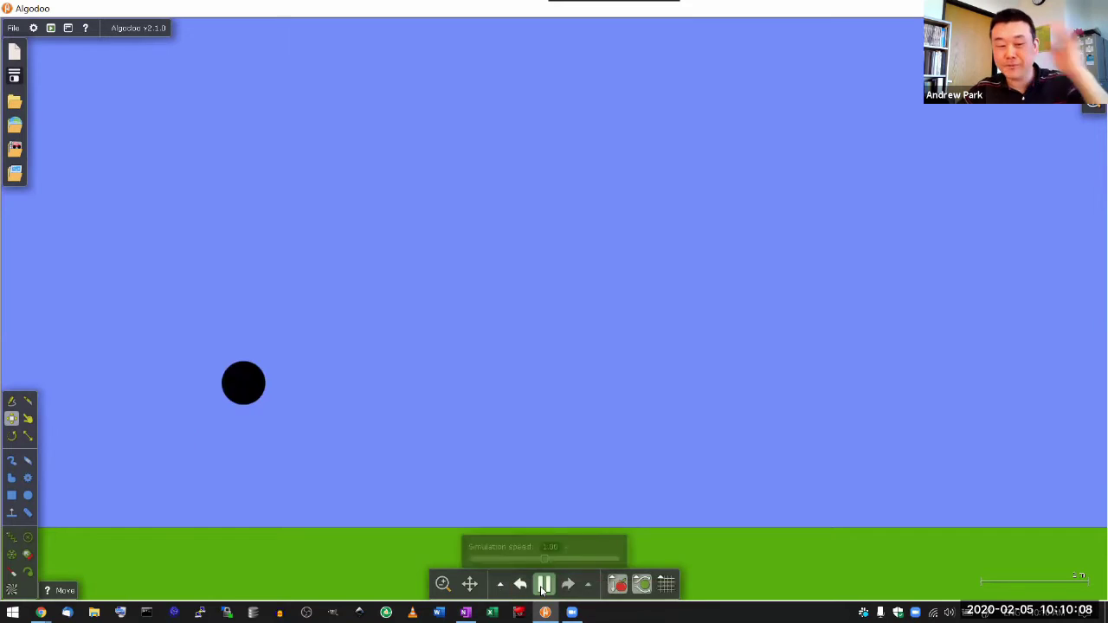
Pause and undo to reset the ball, then set the simulation speed to 0.2
left_click(542, 587)
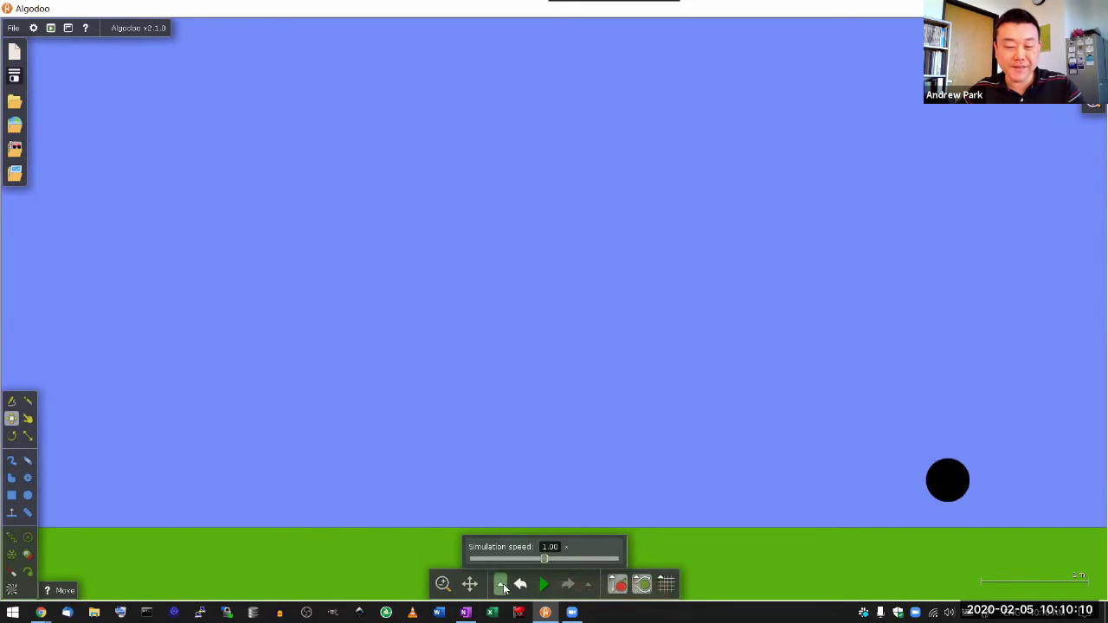
left_click(517, 588)
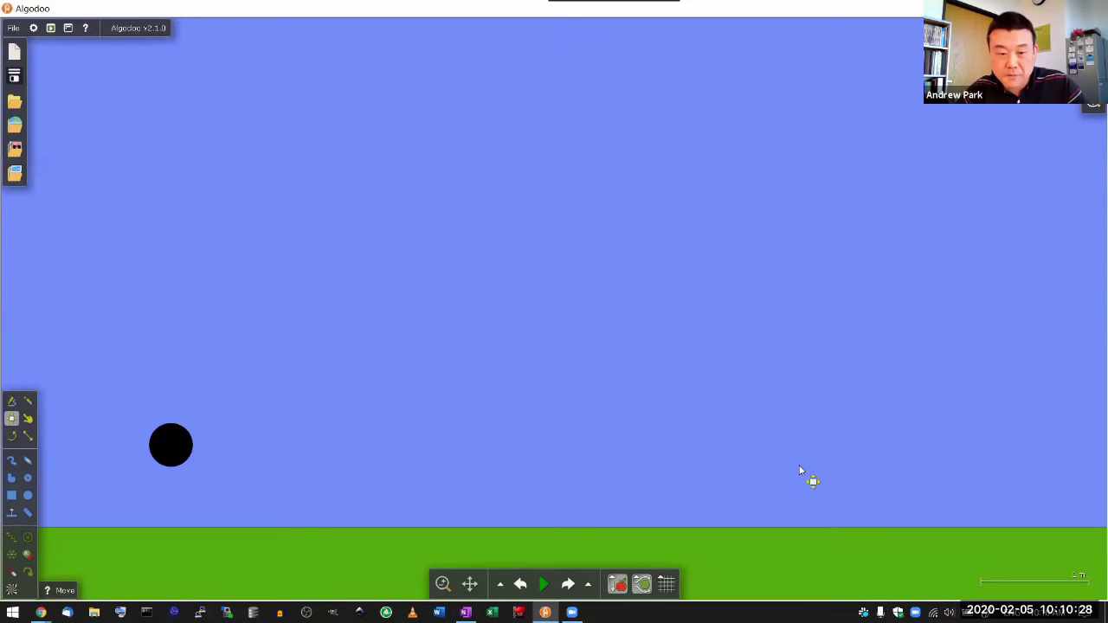
mouse_move(543, 581)
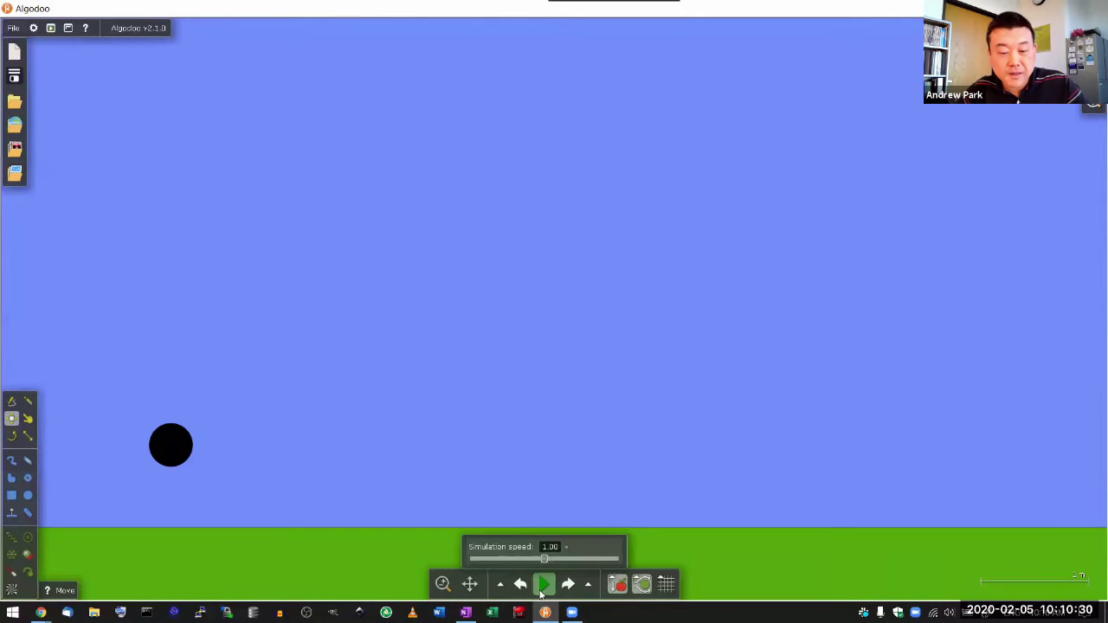
left_click_drag(544, 558, 494, 558)
left_click(569, 547)
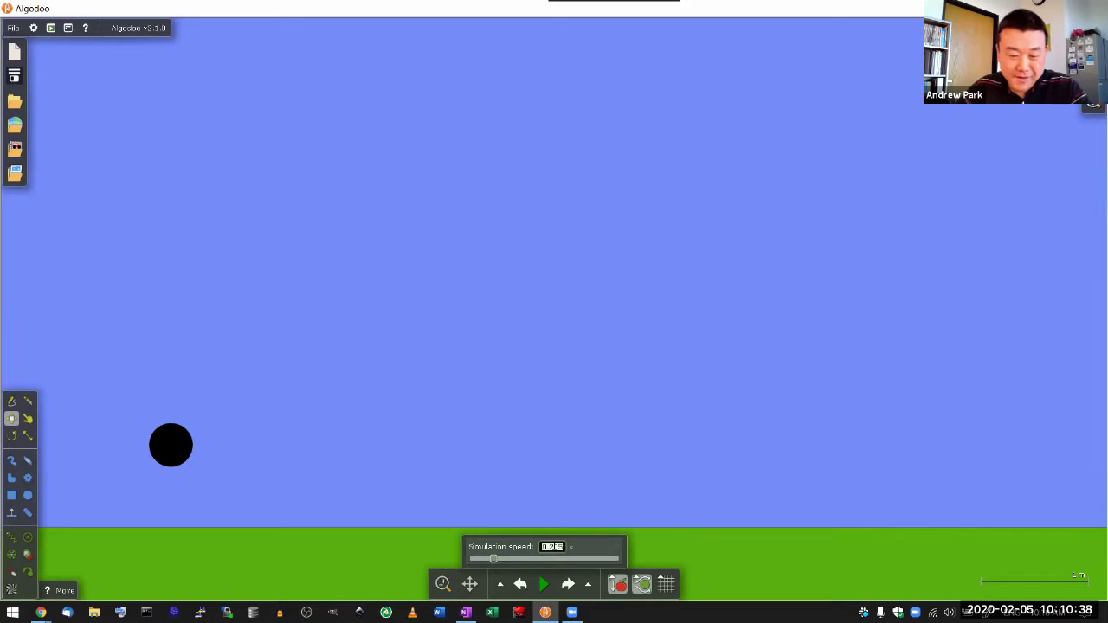
type("0.2")
key("Return")
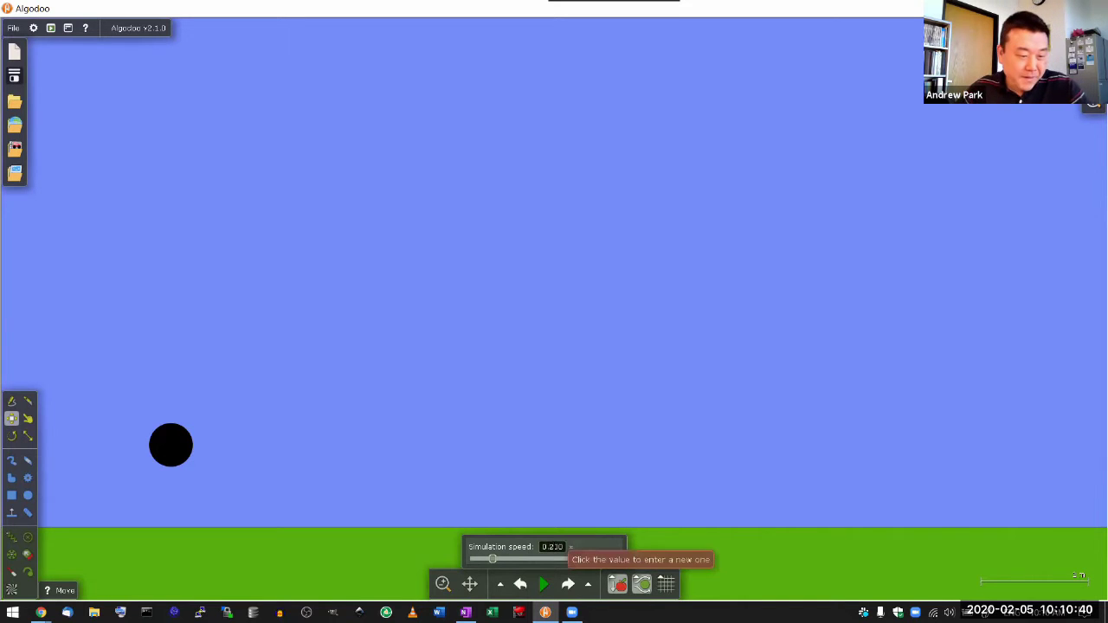
Attach a tracer to the ball and set its diameter to 0.1 m
left_click(28, 572)
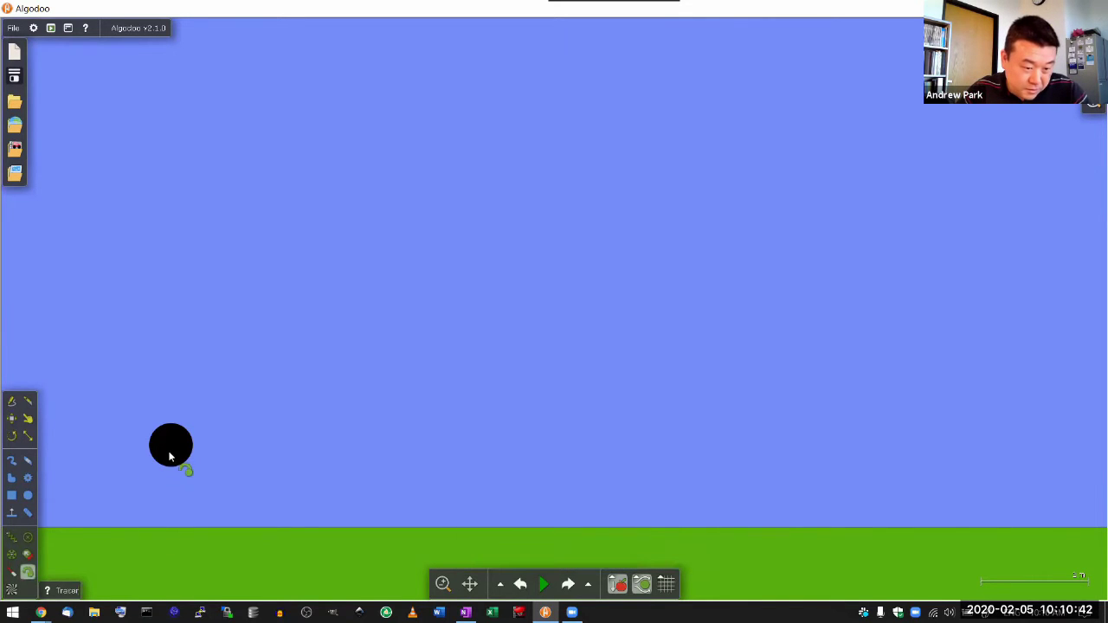
right_click(167, 445)
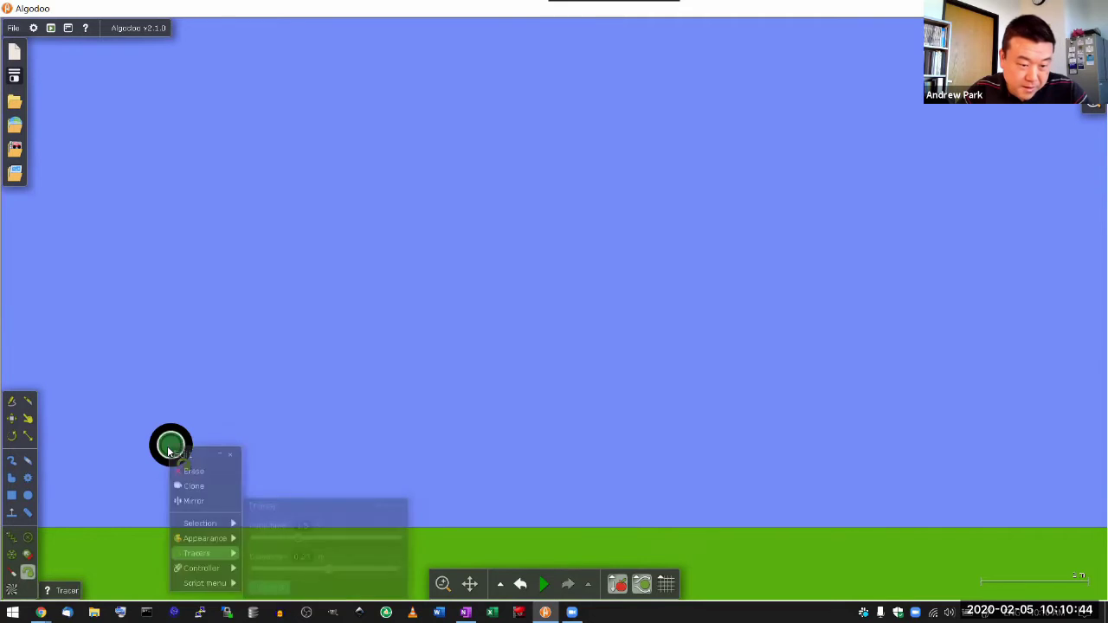
left_click_drag(329, 566, 298, 569)
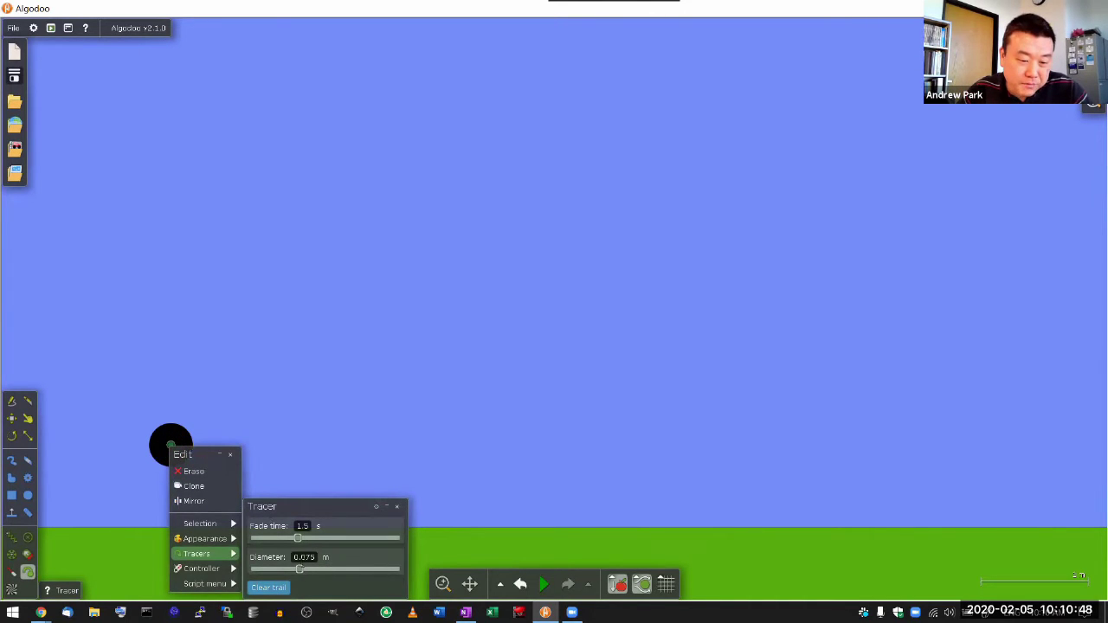
left_click(303, 557)
type("0.70")
key("Return")
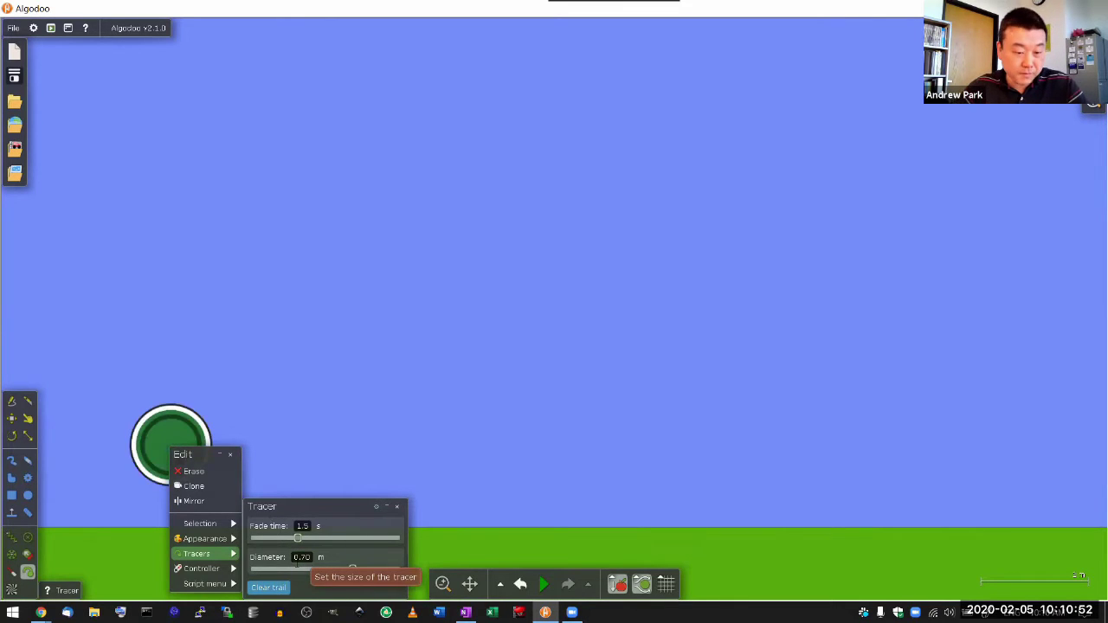
left_click(299, 559)
type("0.1")
key("Return")
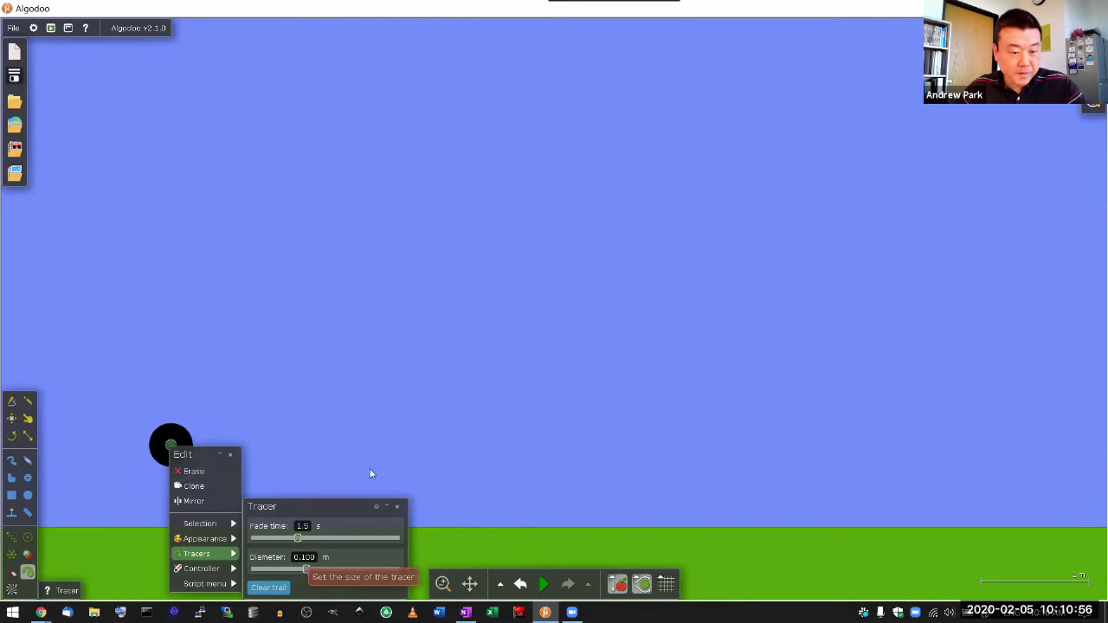
Launch the ball to draw its curved trail, pause mid-flight, then undo to the start
left_click(397, 390)
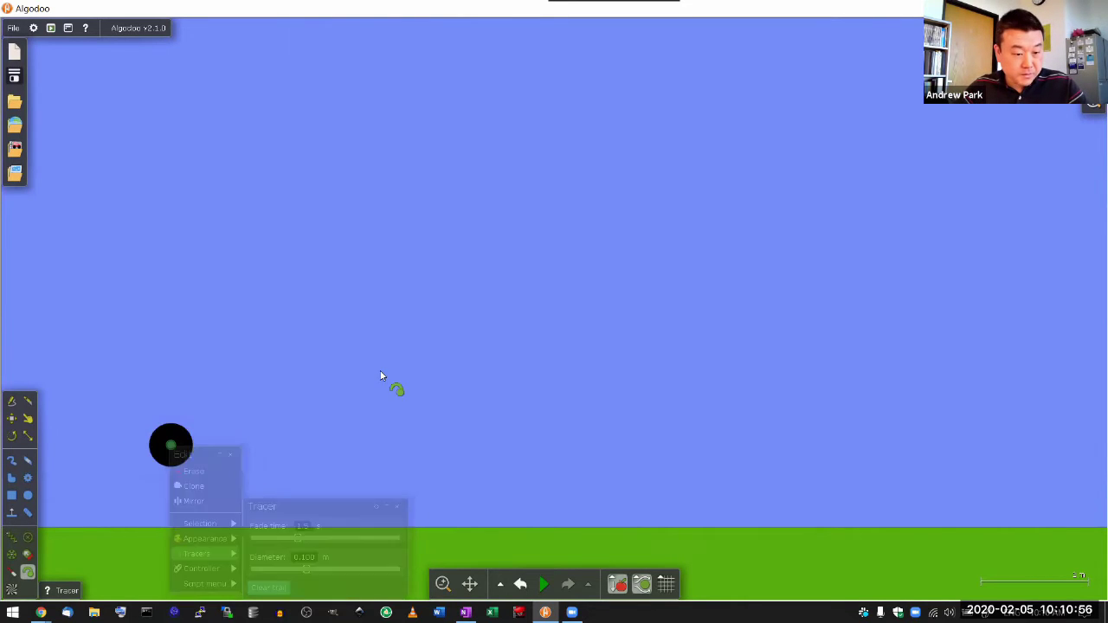
left_click(544, 585)
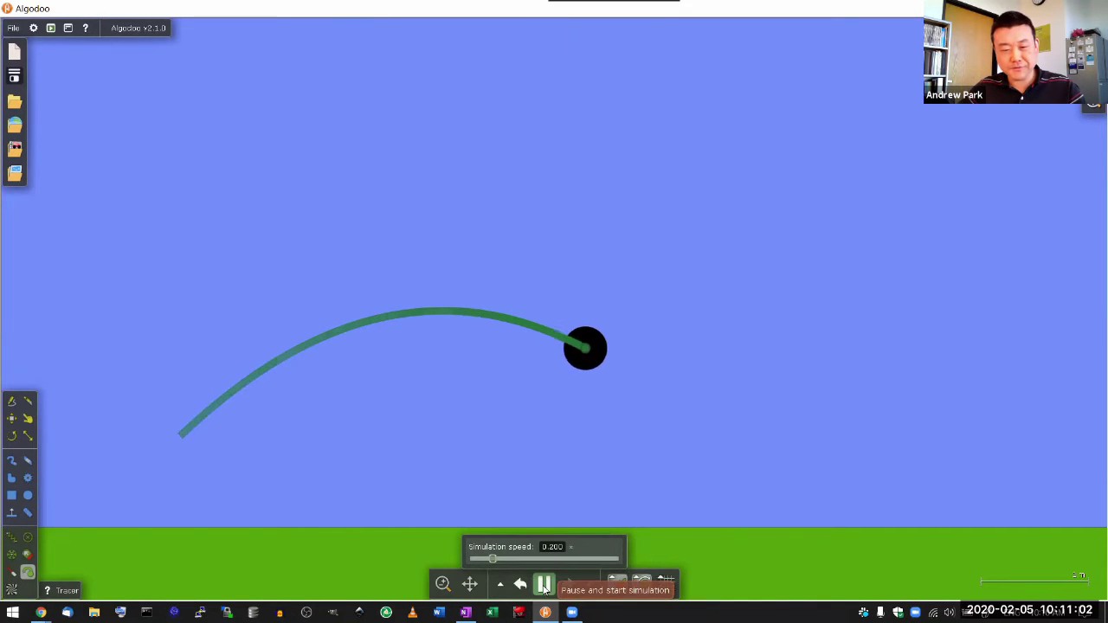
left_click(544, 585)
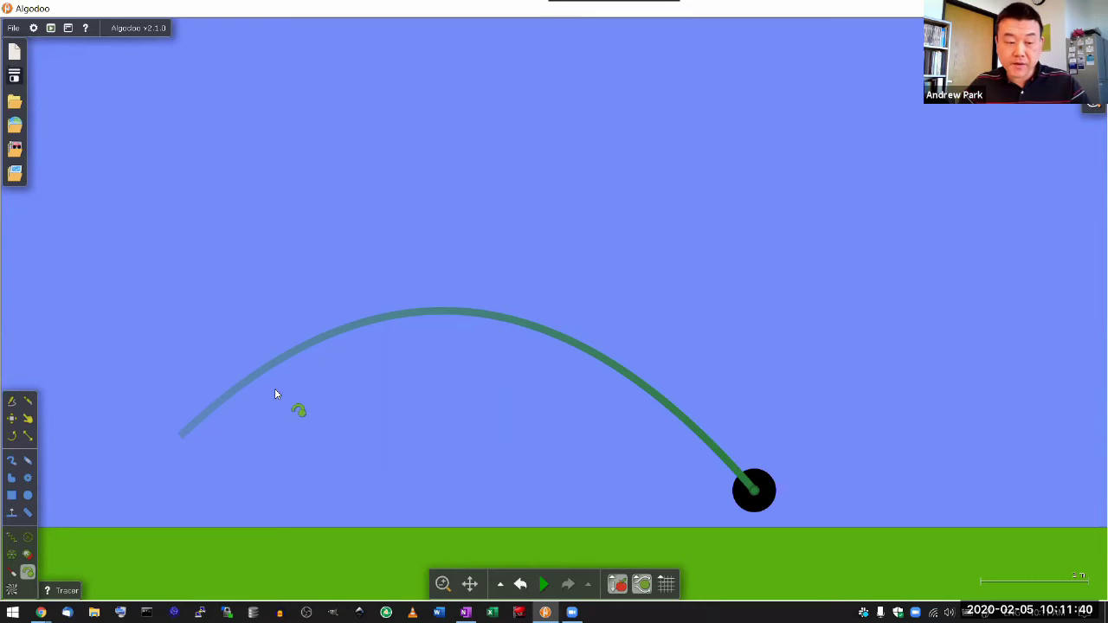
left_click(517, 587)
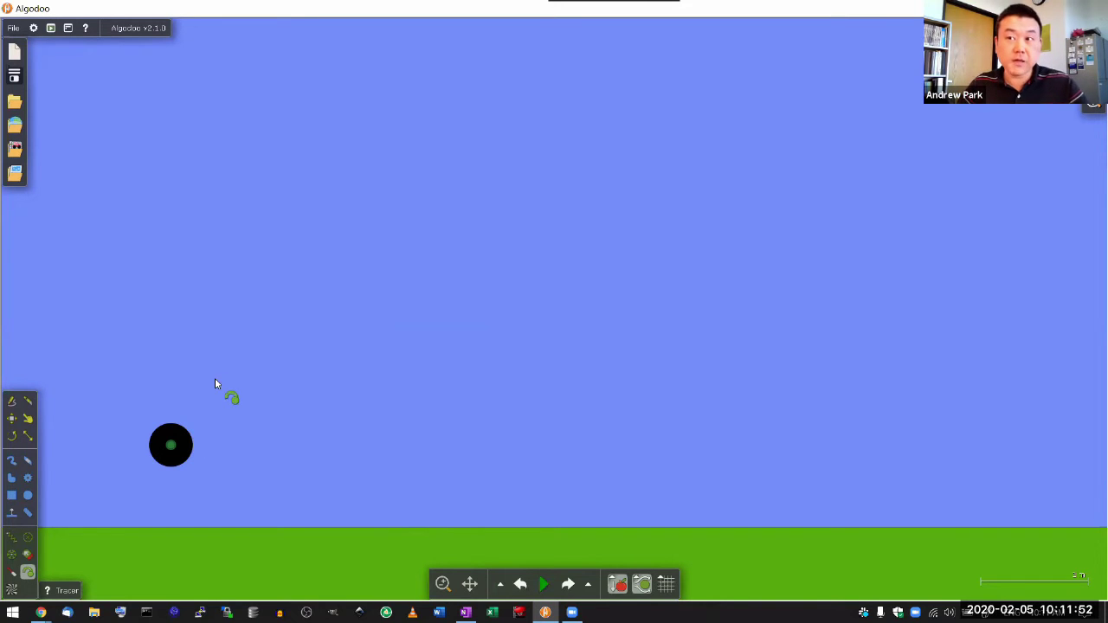
left_click(192, 449)
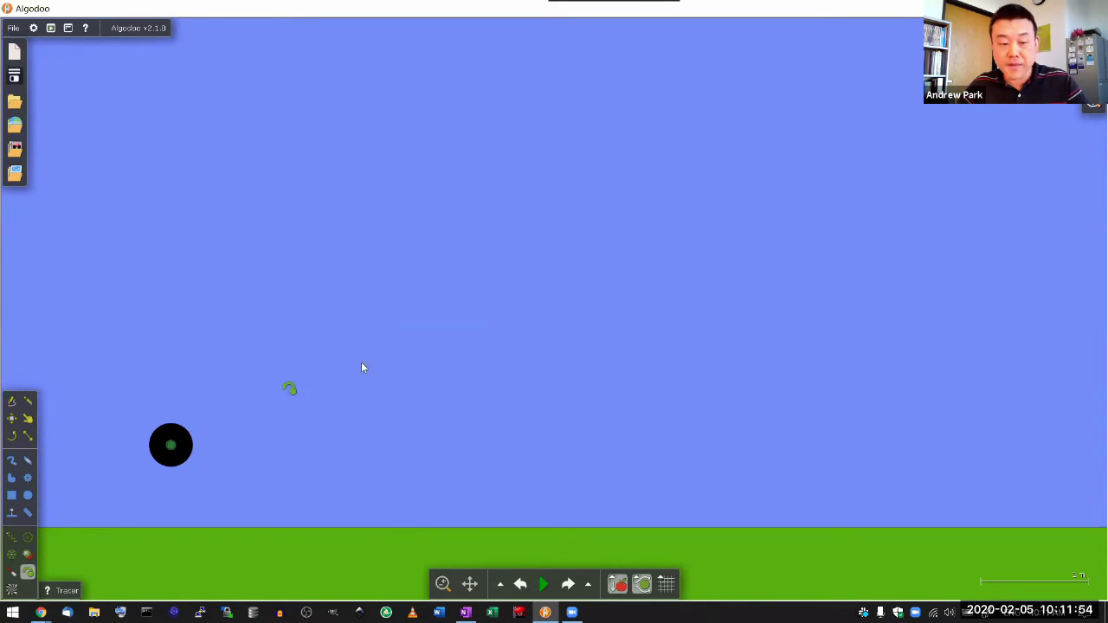
Open the black ball's speed-versus-time plot and drag the plot window to the top-left corner
right_click(174, 444)
right_click(181, 436)
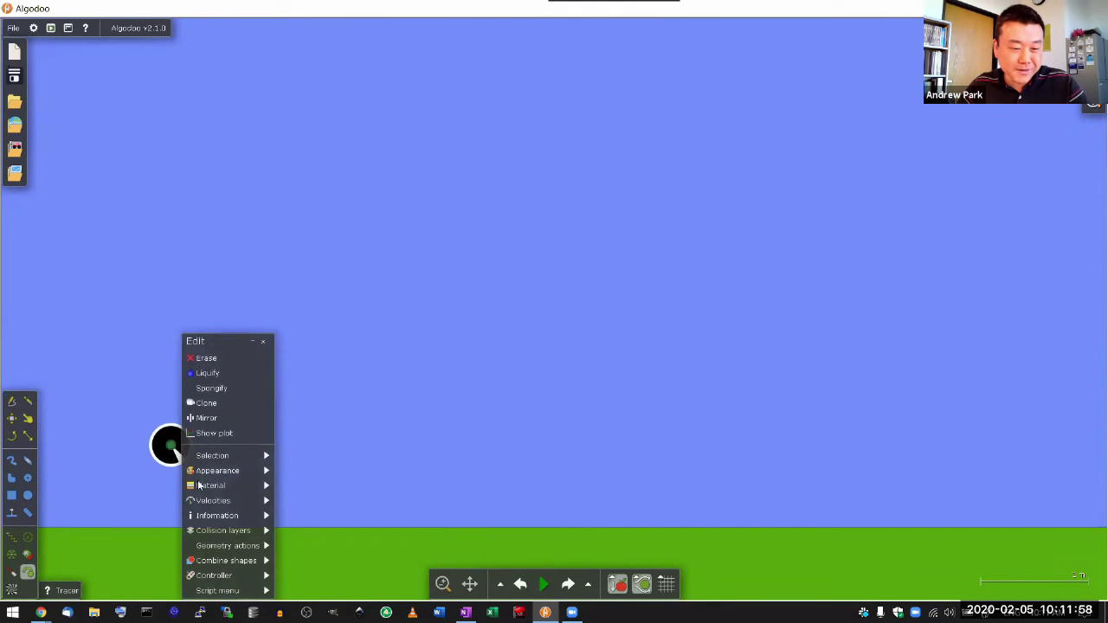
left_click(227, 436)
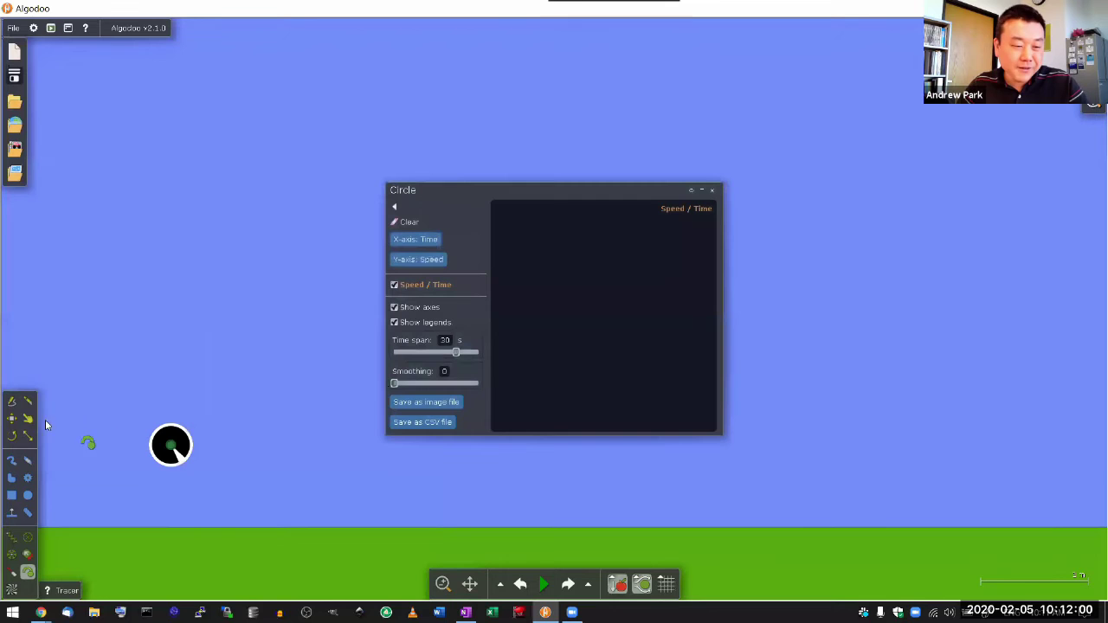
left_click(11, 418)
left_click_drag(438, 199, 79, 53)
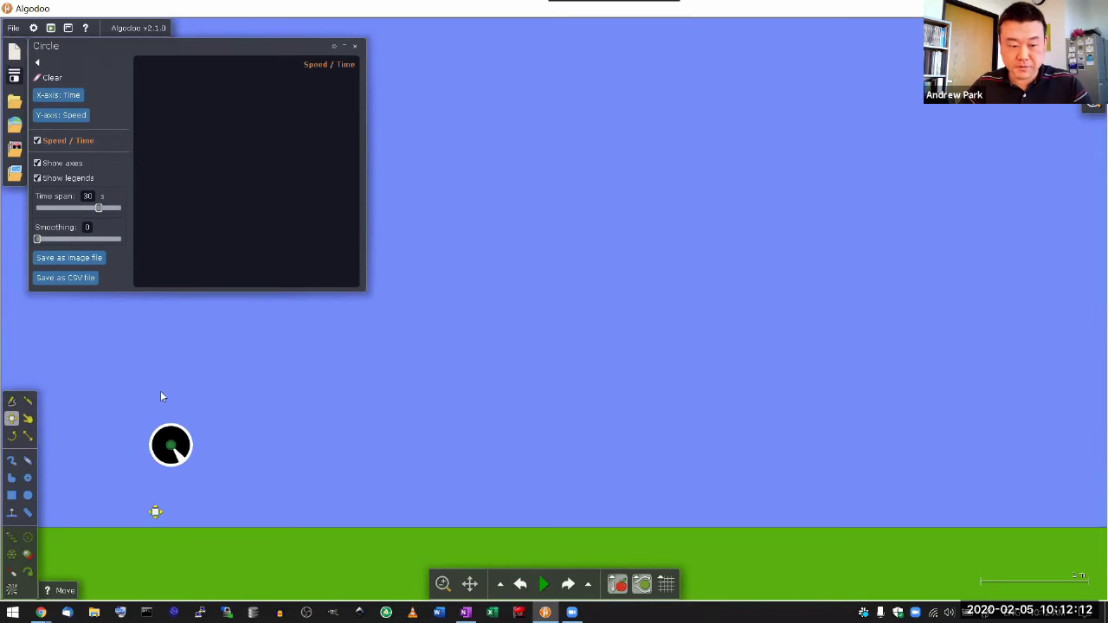
left_click(267, 412)
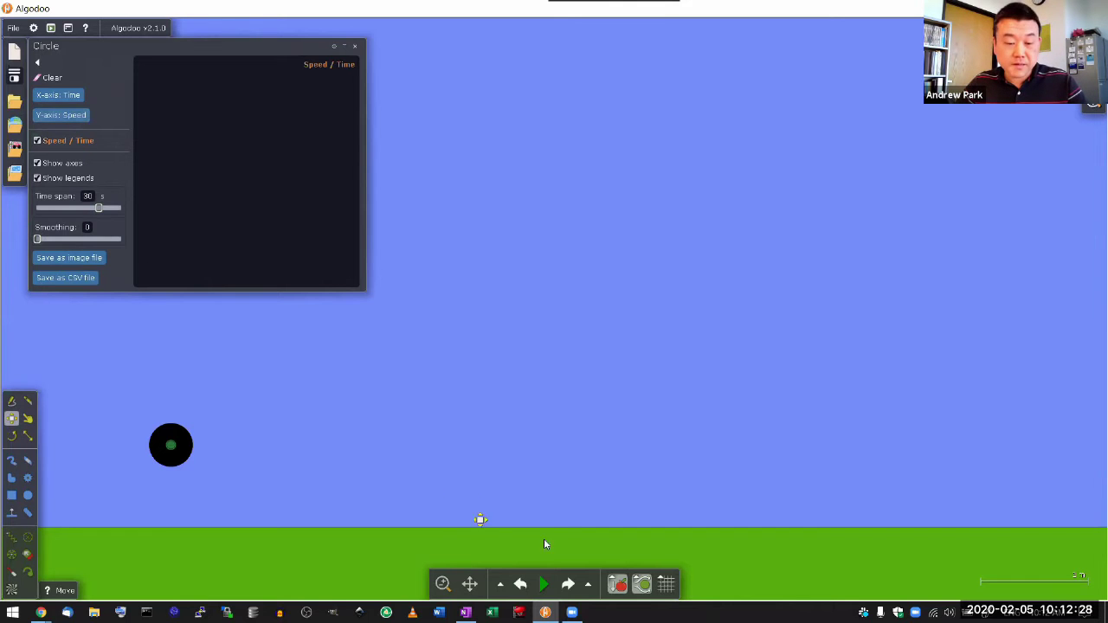
Run the launch and pause near landing, leaving a U-shaped speed curve on the graph
left_click(542, 582)
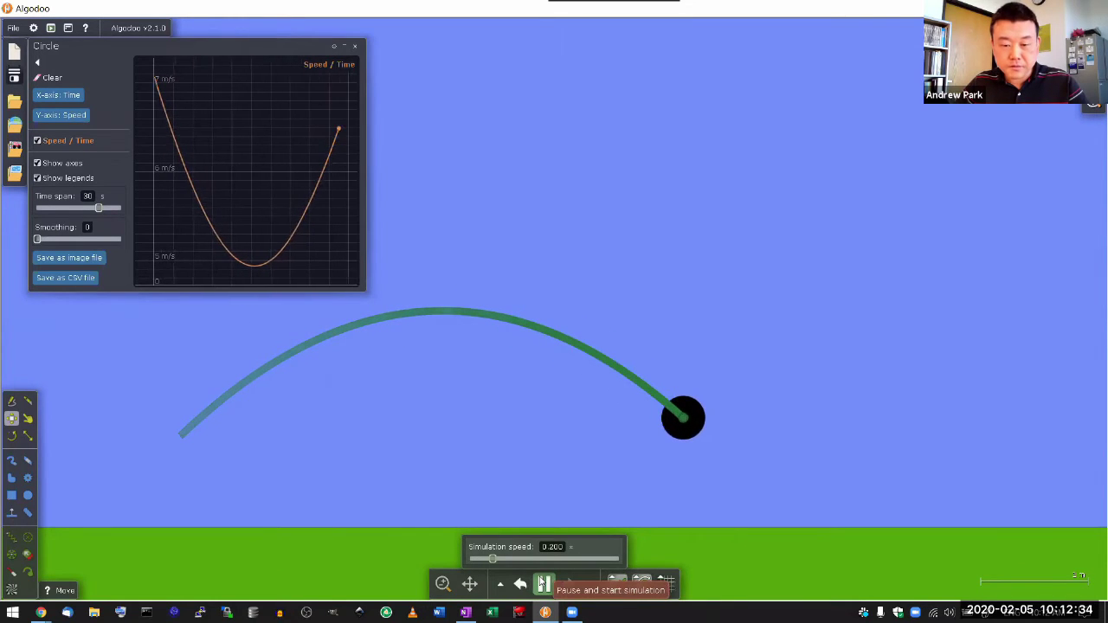
left_click(542, 583)
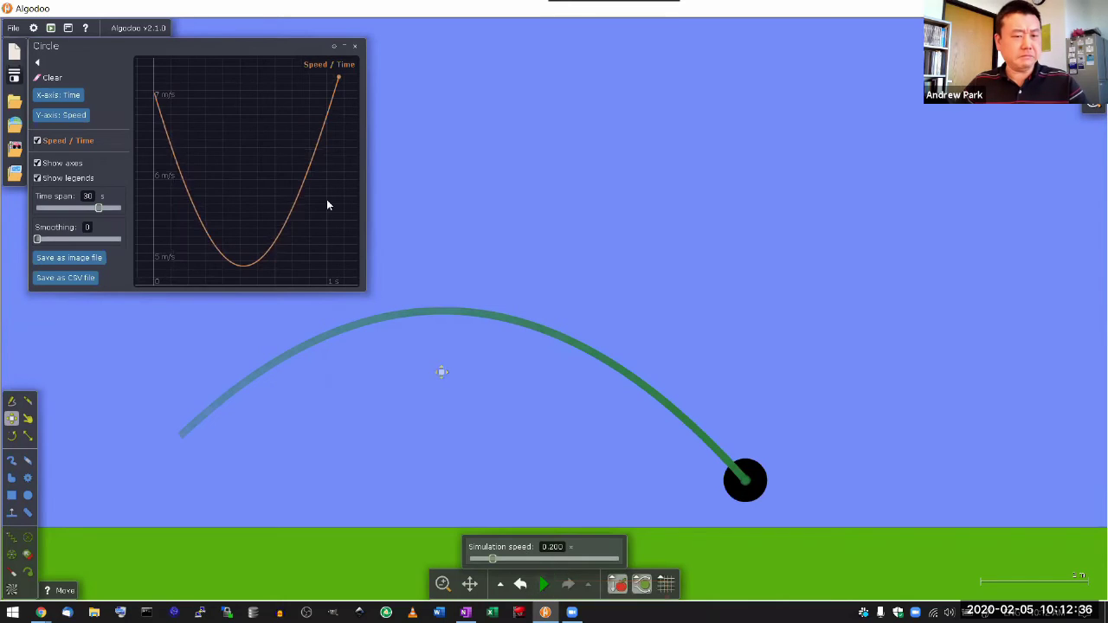
mouse_move(170, 110)
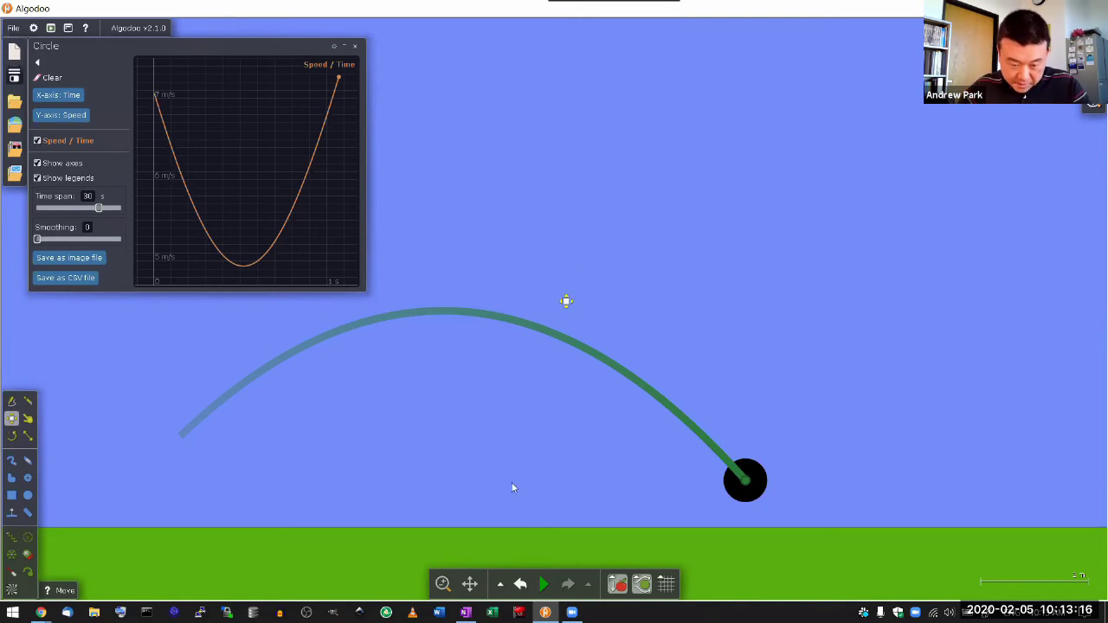
Reset the ball, clear the speed graph, and turn on Velocities > Visualize for the ball
left_click(520, 584)
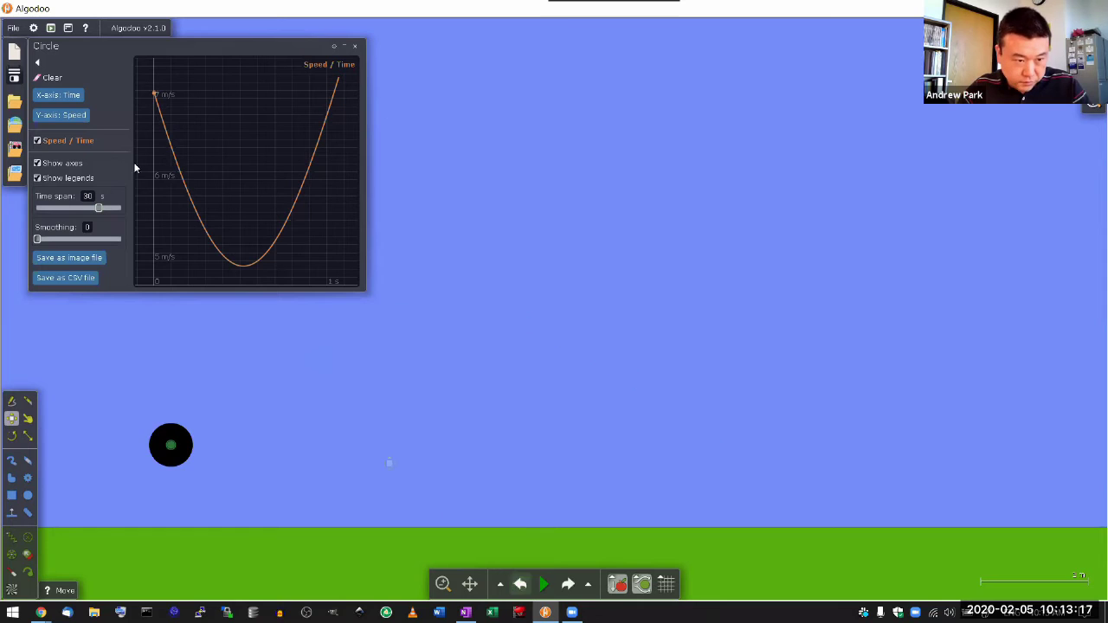
left_click(48, 78)
right_click(179, 441)
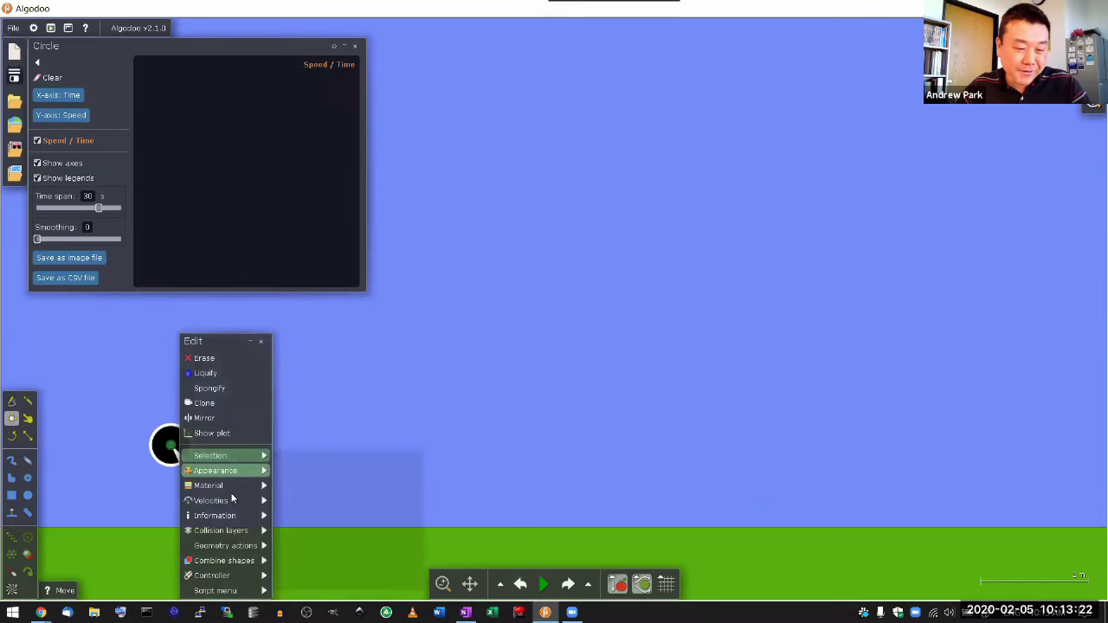
mouse_move(227, 500)
left_click(282, 576)
left_click(598, 368)
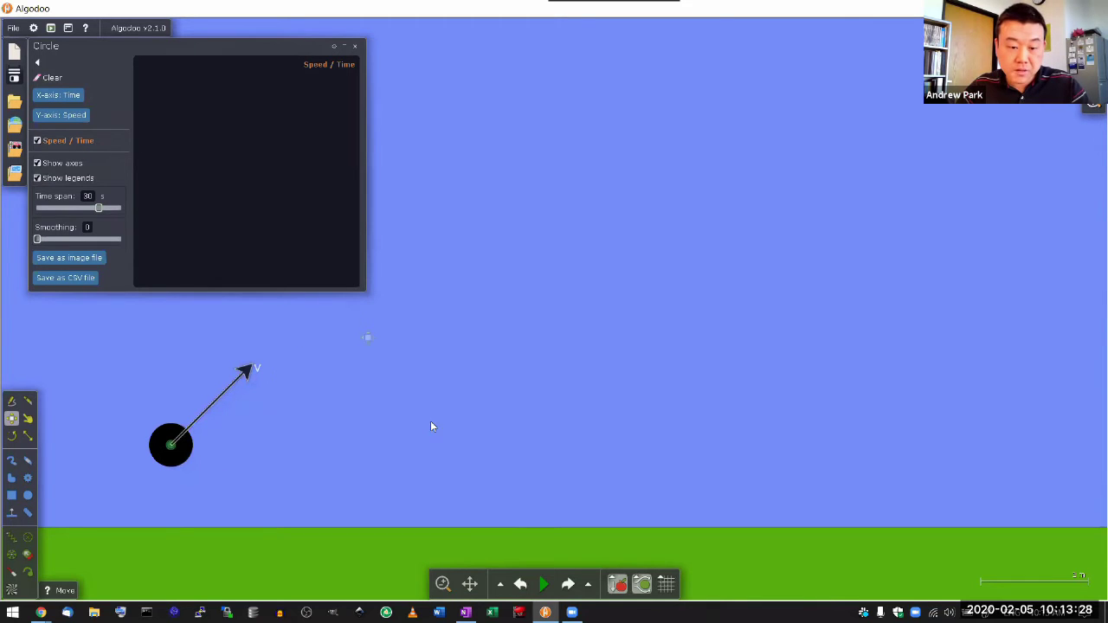
Rerun the launch, pause near the ground, and drag the speed graph to the right
left_click(543, 585)
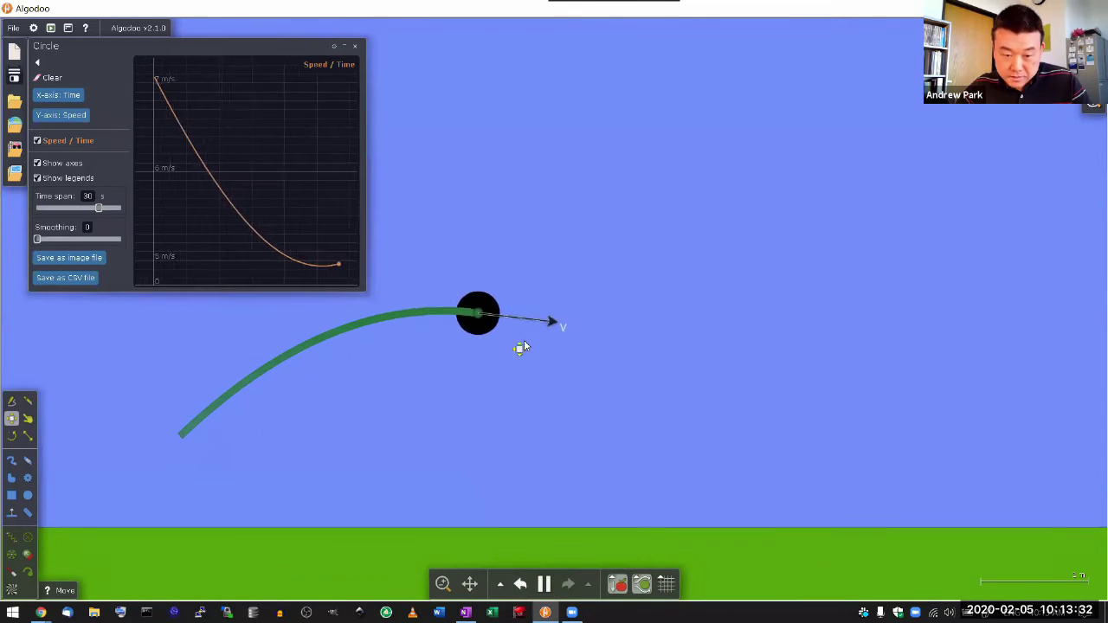
left_click(544, 584)
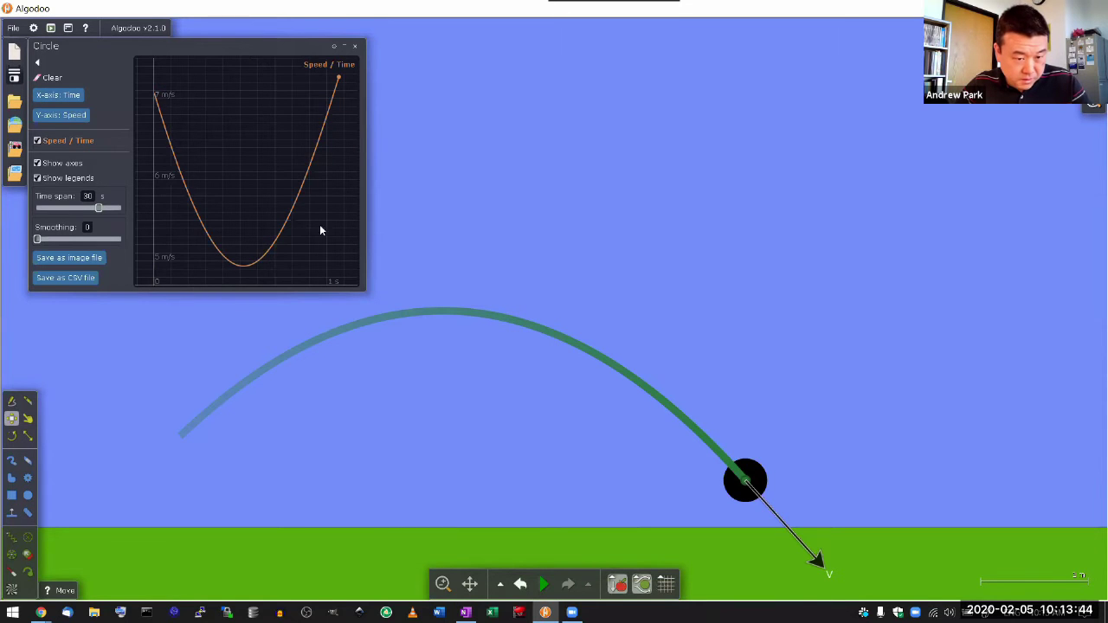
left_click_drag(226, 51, 760, 33)
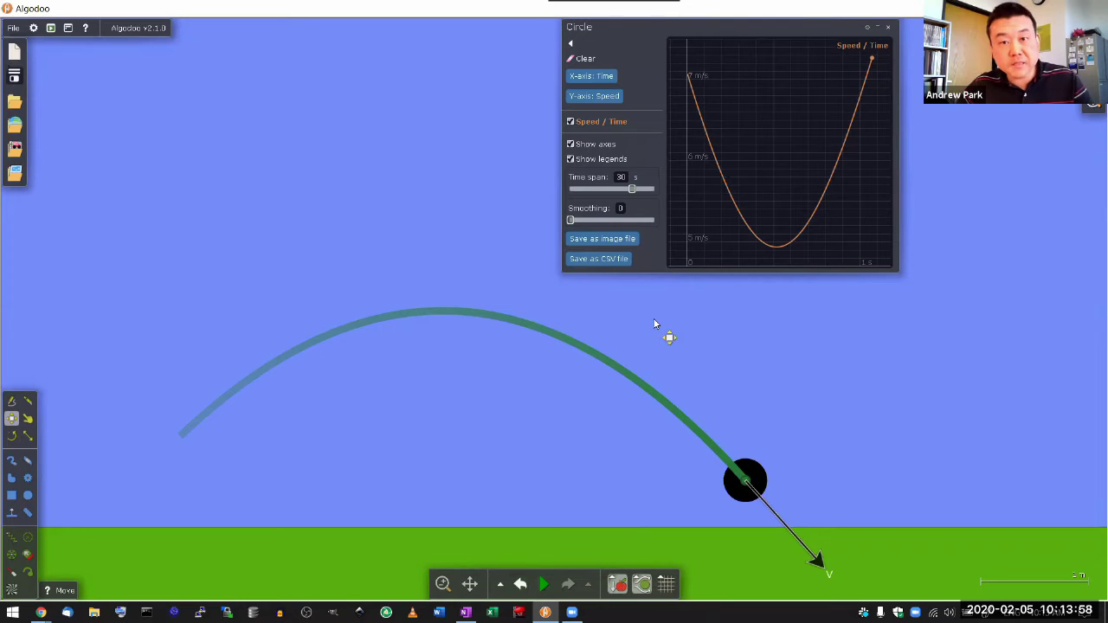
Undo the run, clear the speed graph, and move the graph panel away from the ball
left_click(522, 585)
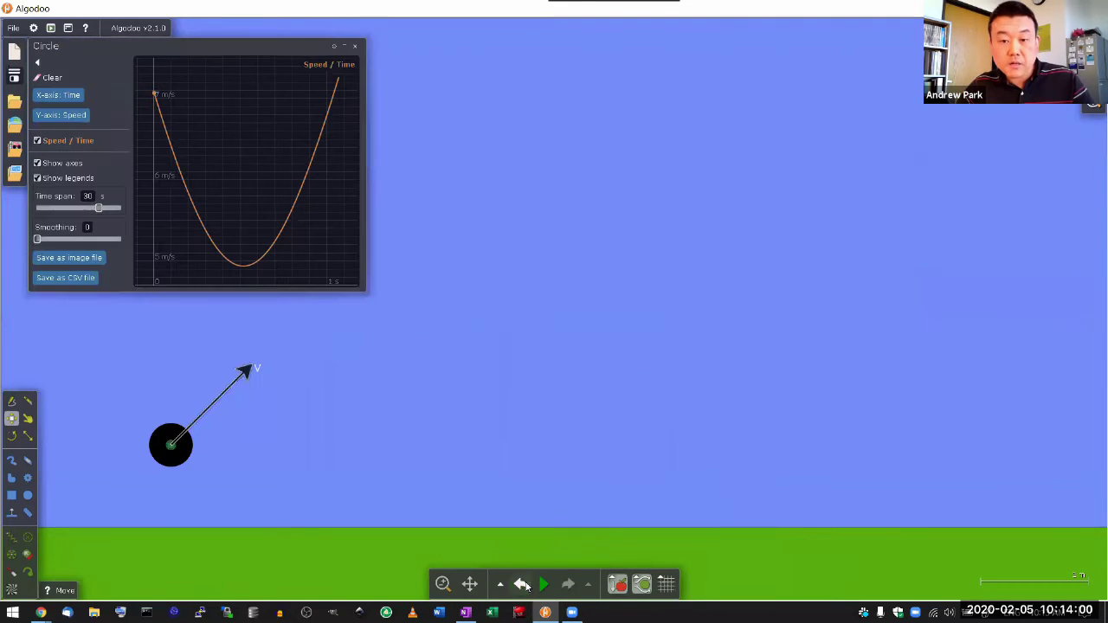
left_click(47, 77)
left_click_drag(191, 46, 727, 26)
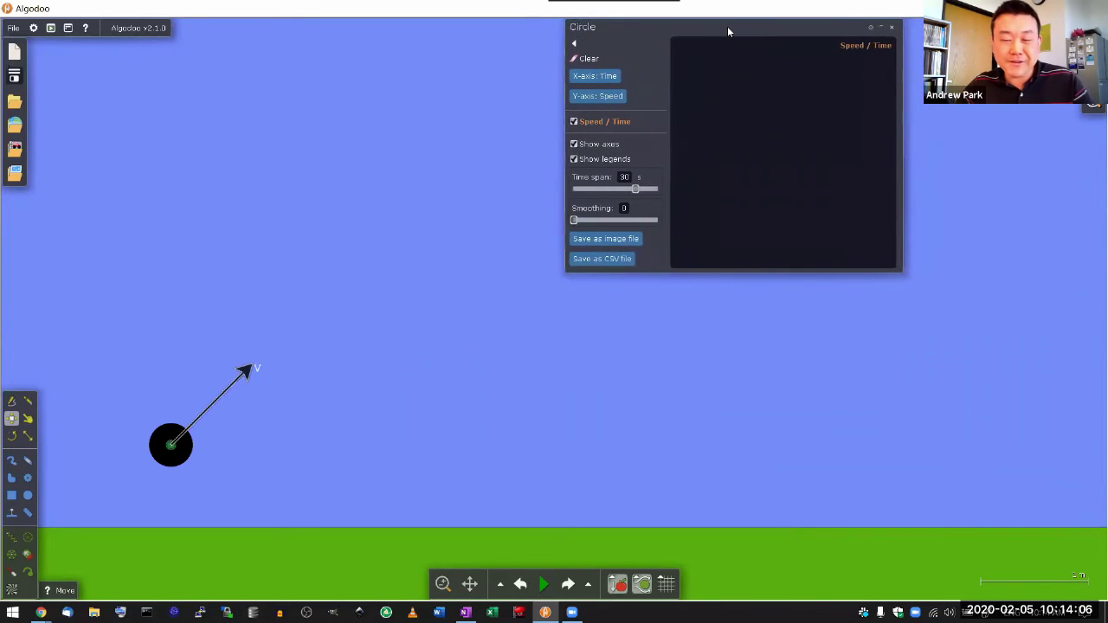
Show the ball's velocity split into x and y component arrows via Visualization settings
right_click(170, 446)
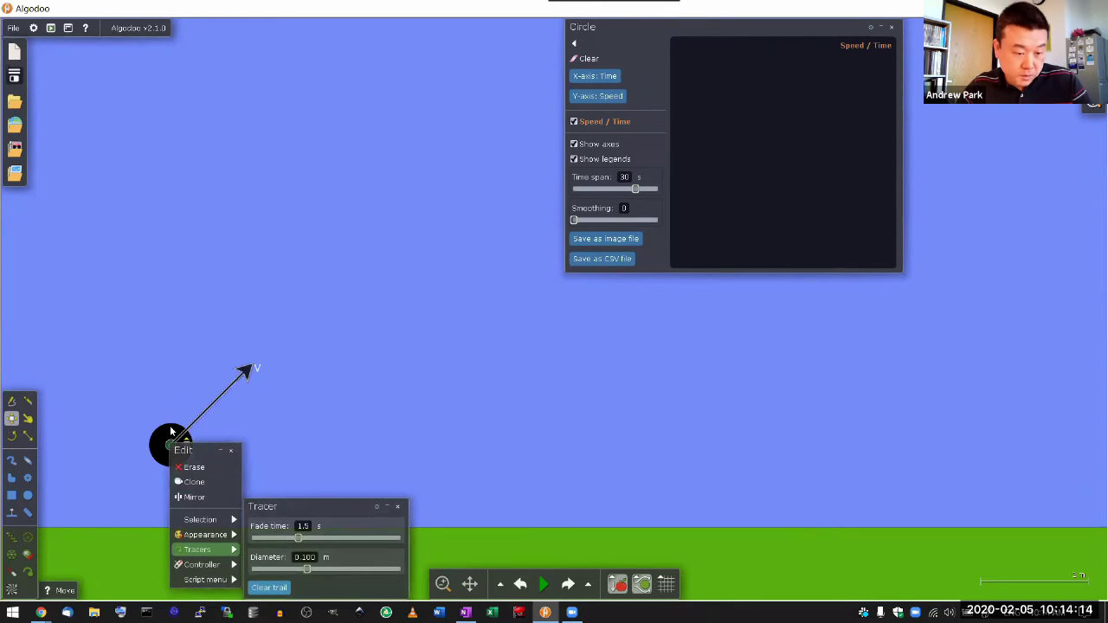
right_click(173, 443)
mouse_move(213, 502)
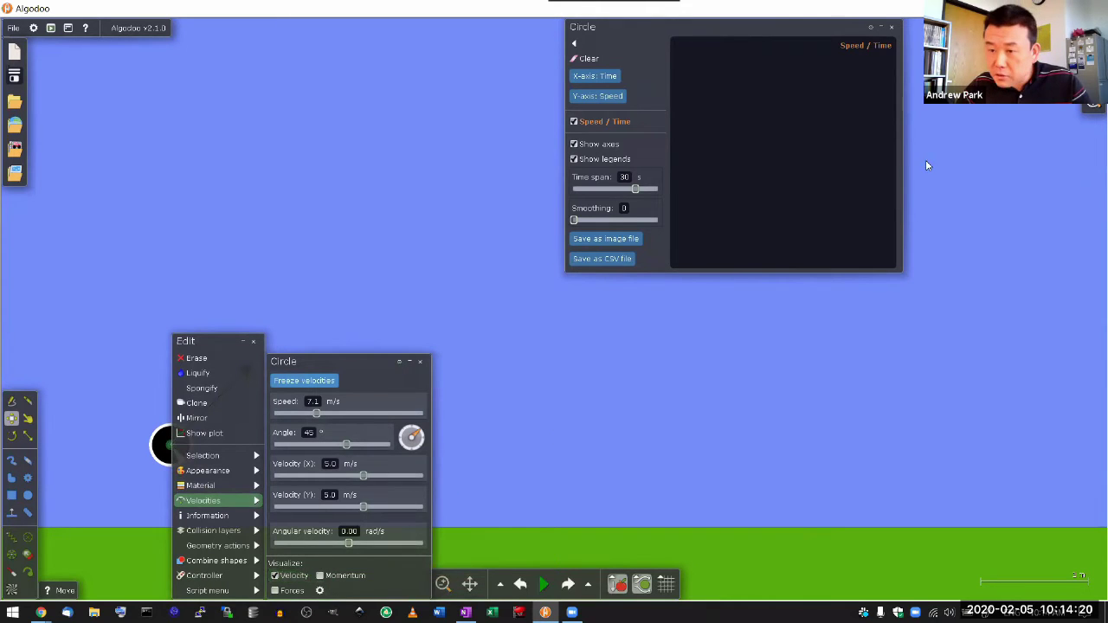
left_click(1091, 110)
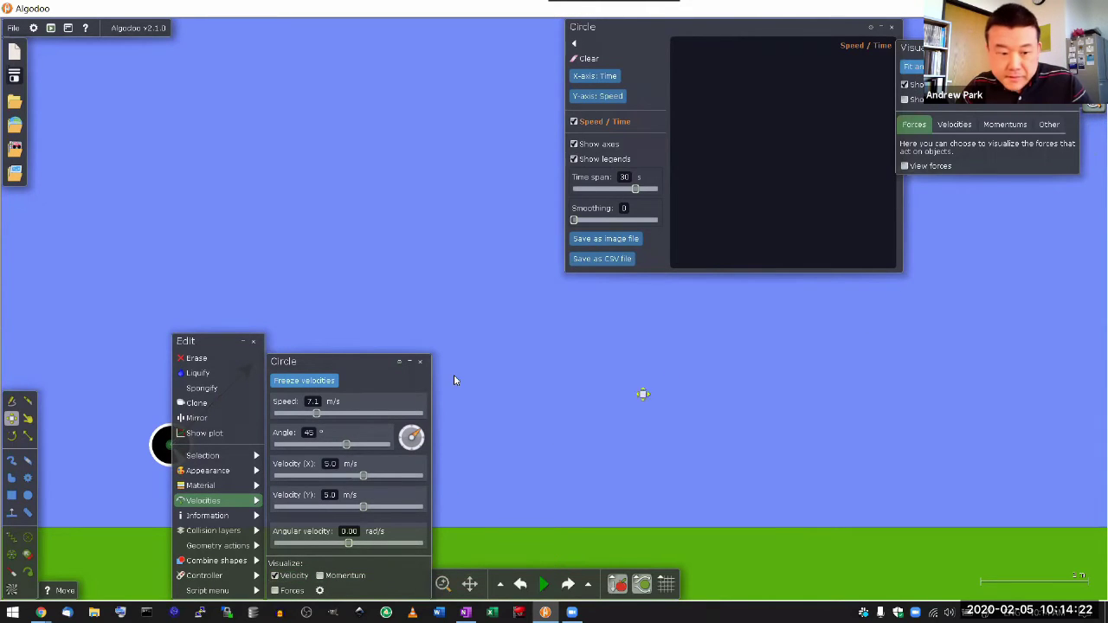
left_click(252, 341)
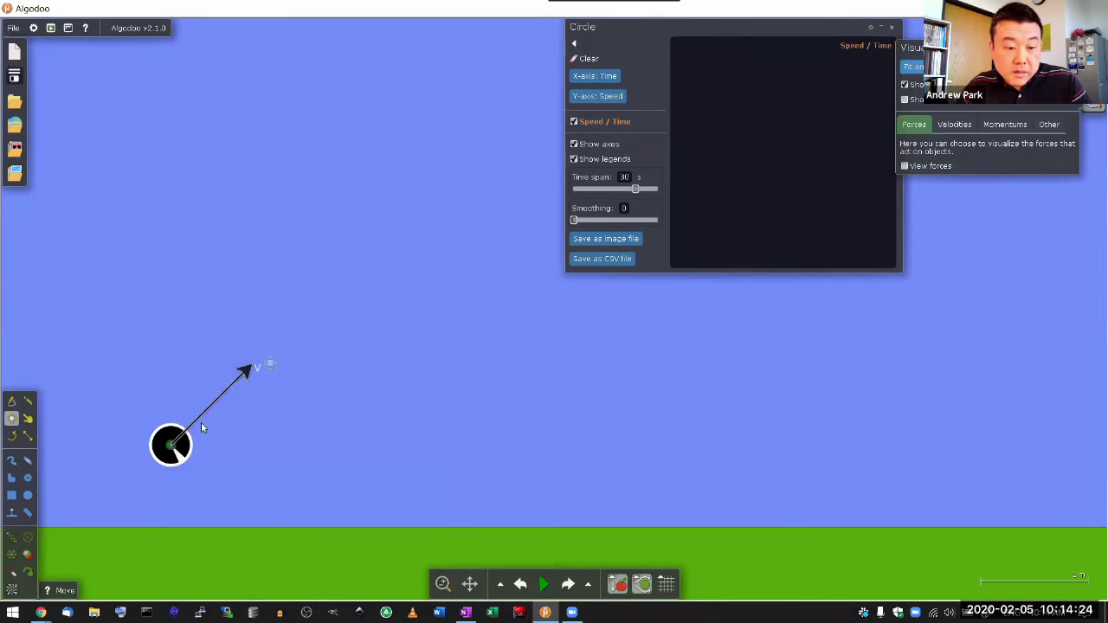
left_click(906, 100)
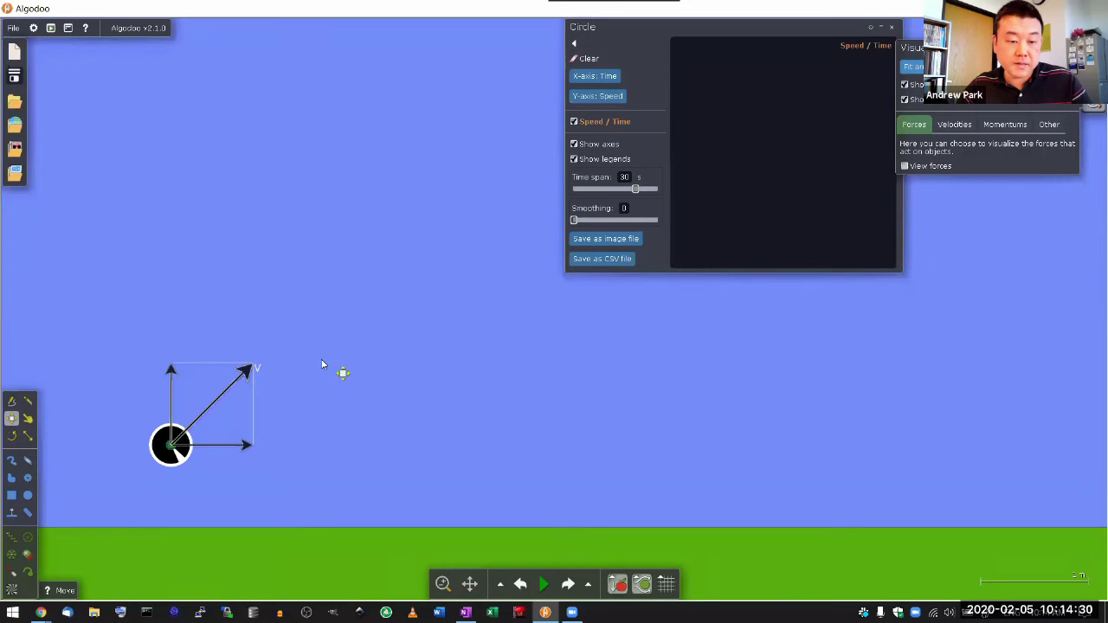
Deselect the ball, run the launch with component arrows shown, then undo back to the start
left_click(336, 372)
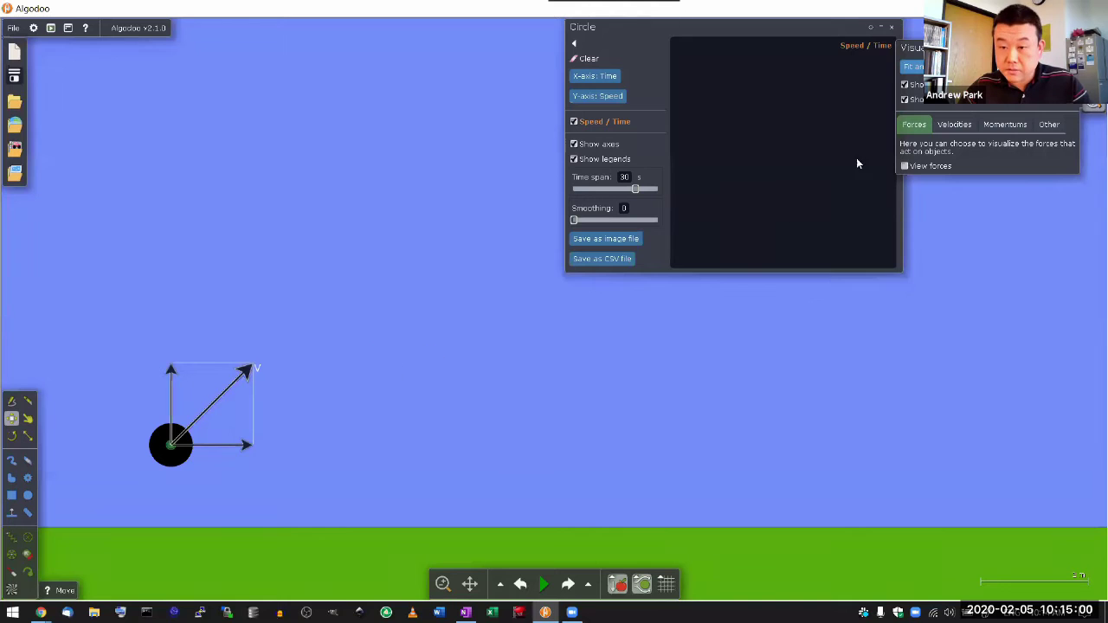
left_click(541, 584)
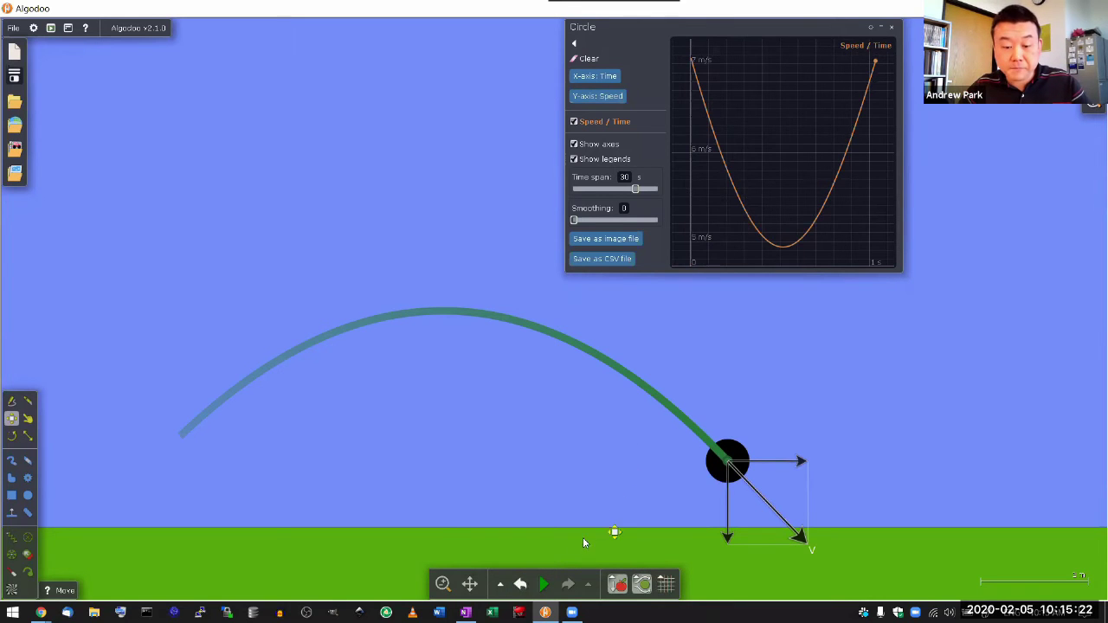
left_click(521, 585)
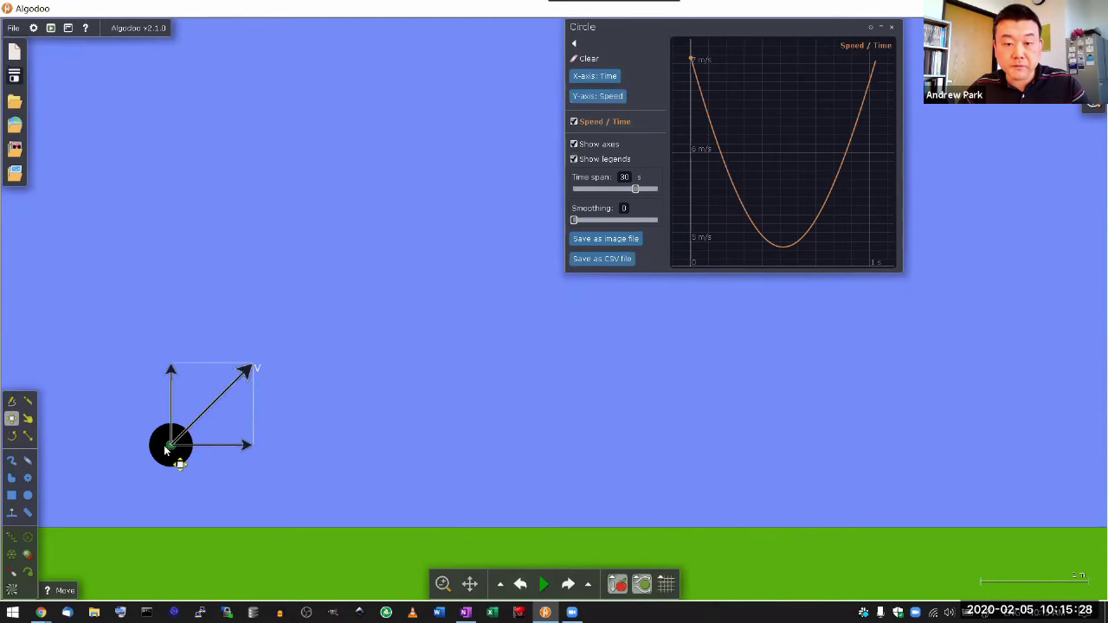
Change the graph's Y-axis from Speed to Velocity (x) and Velocity (y)
left_click(597, 97)
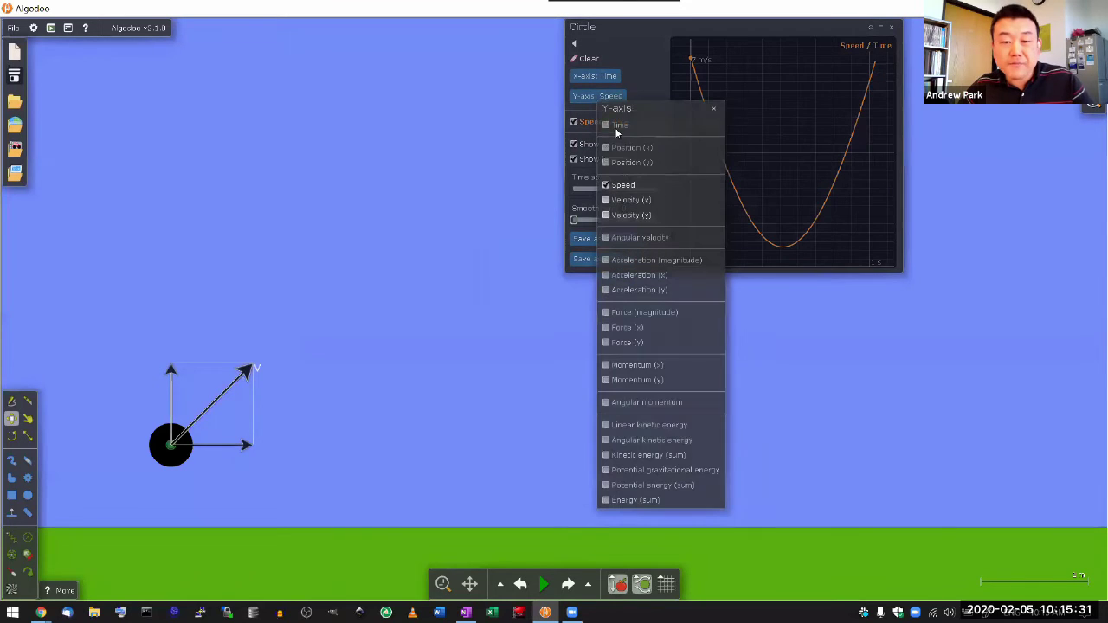
left_click(607, 185)
left_click(608, 200)
left_click(609, 216)
left_click(478, 262)
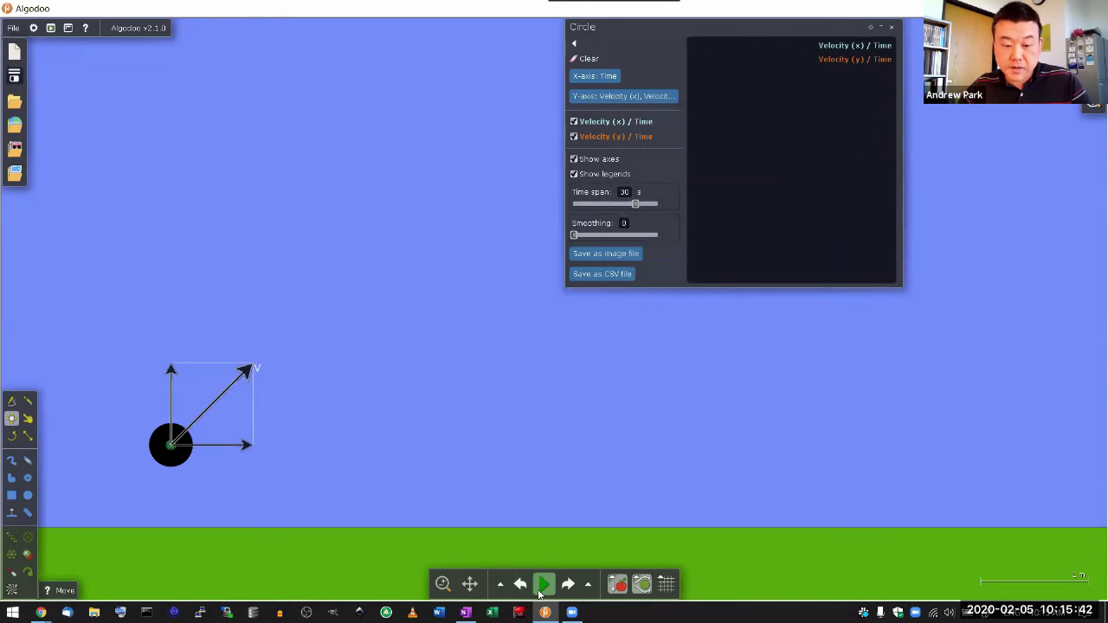
Run the launch and pause as the ball nears the ground
left_click(543, 585)
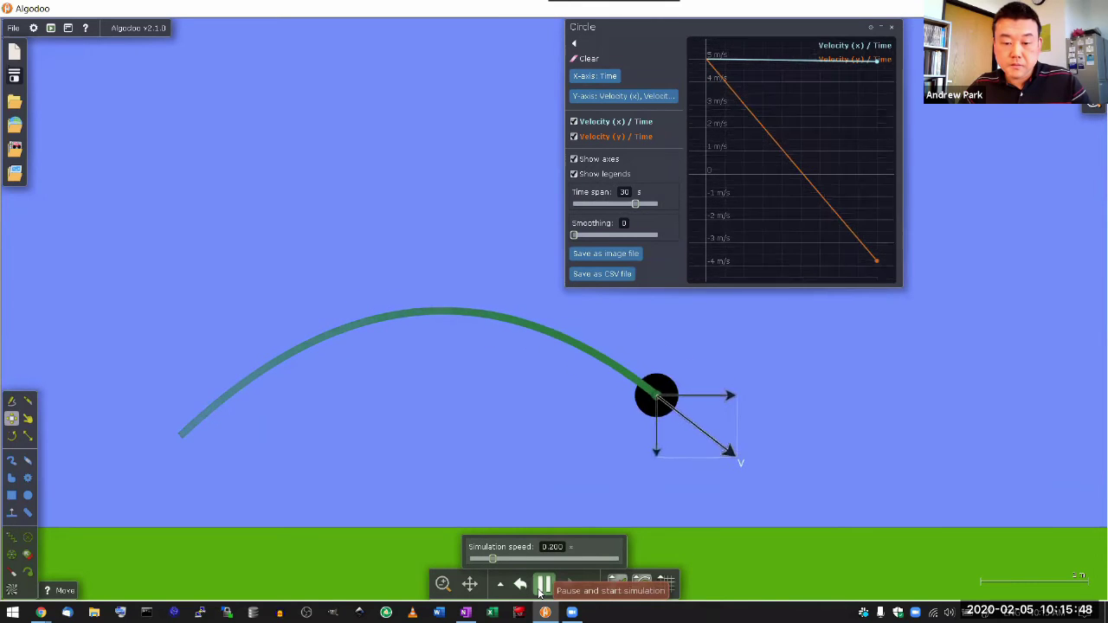
left_click(539, 592)
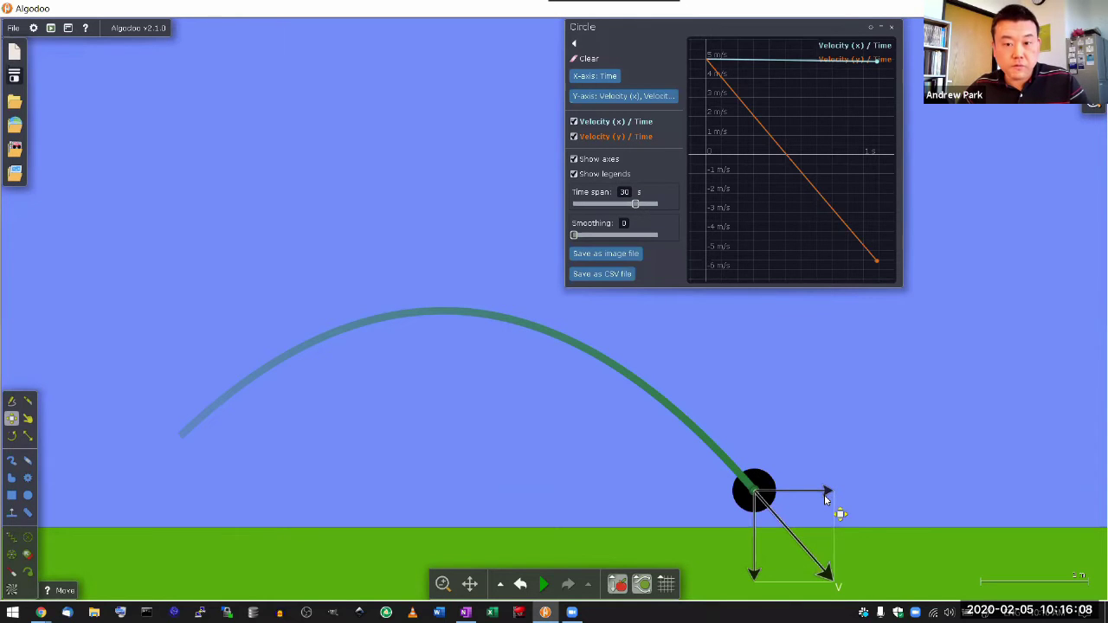
mouse_move(796, 141)
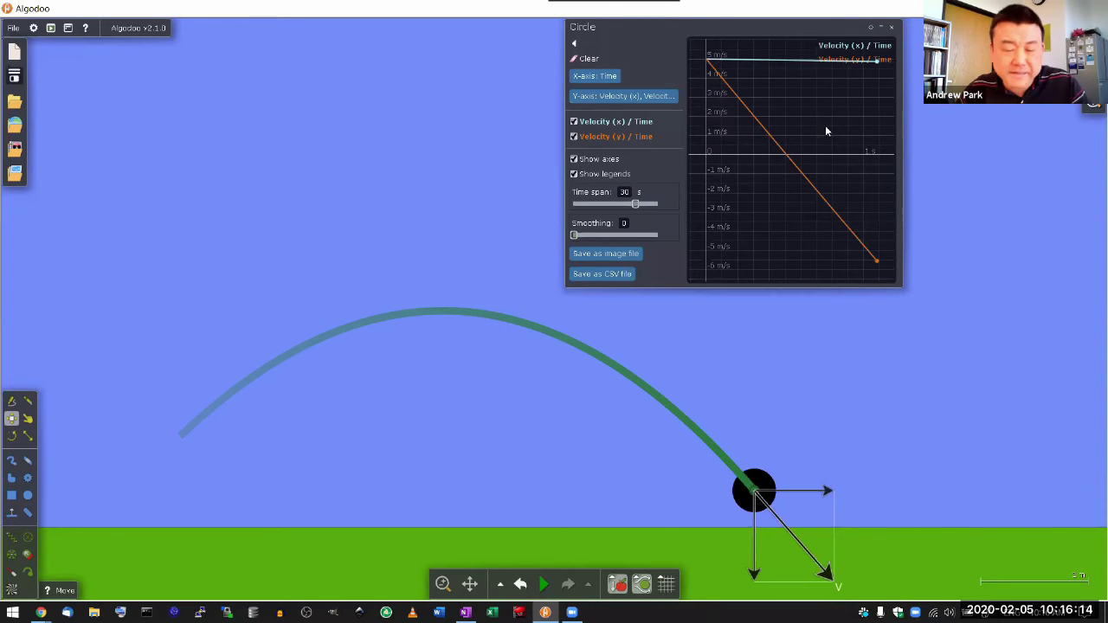
mouse_move(762, 65)
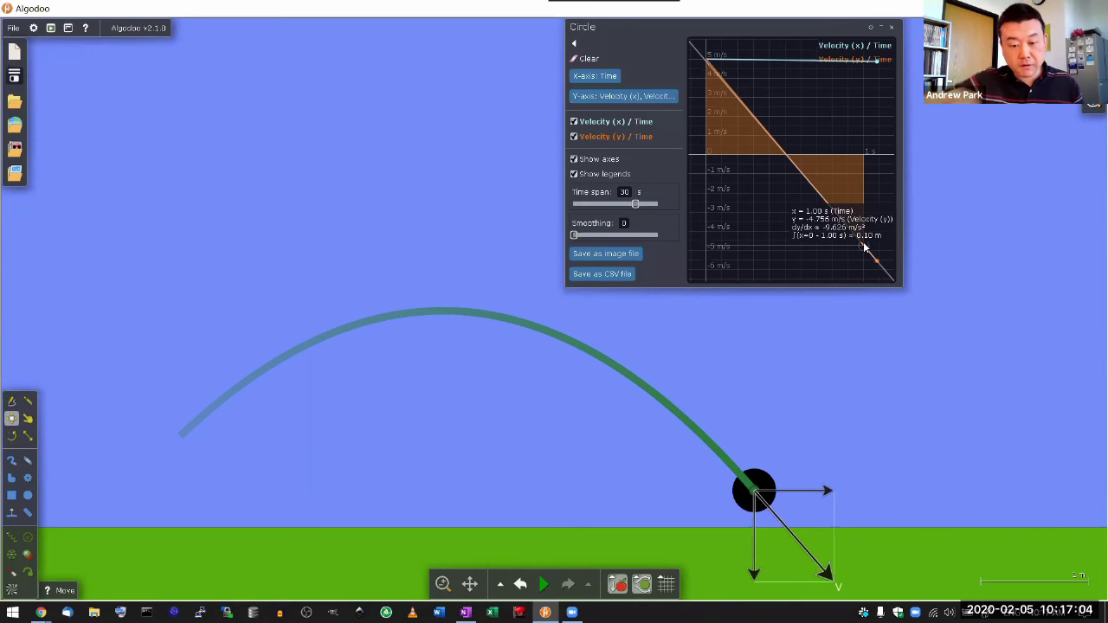
double_click(618, 587)
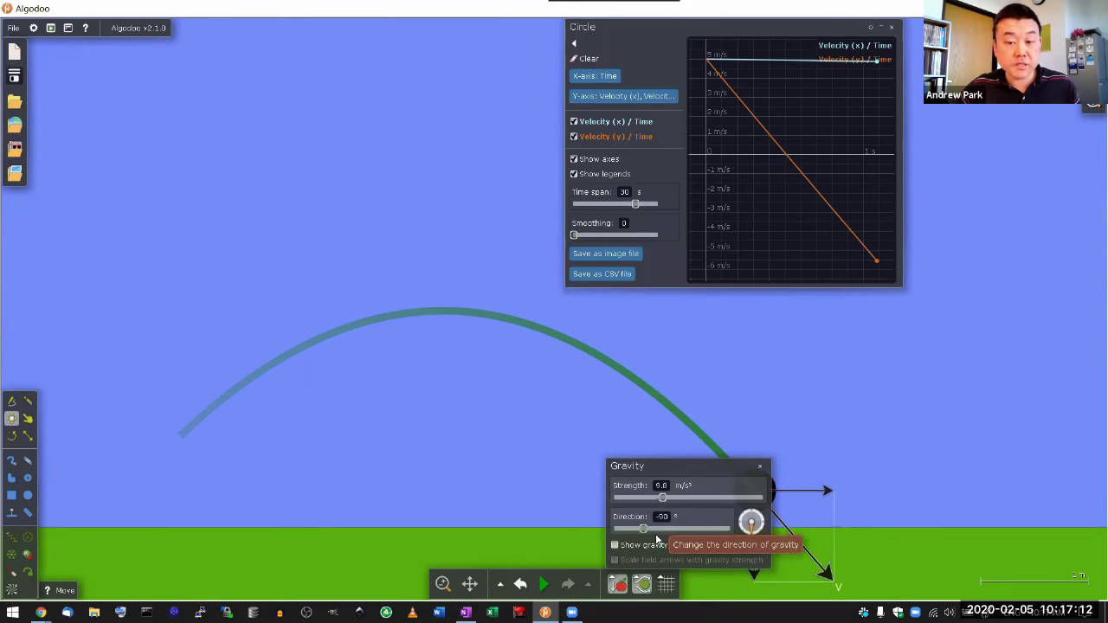
mouse_move(718, 70)
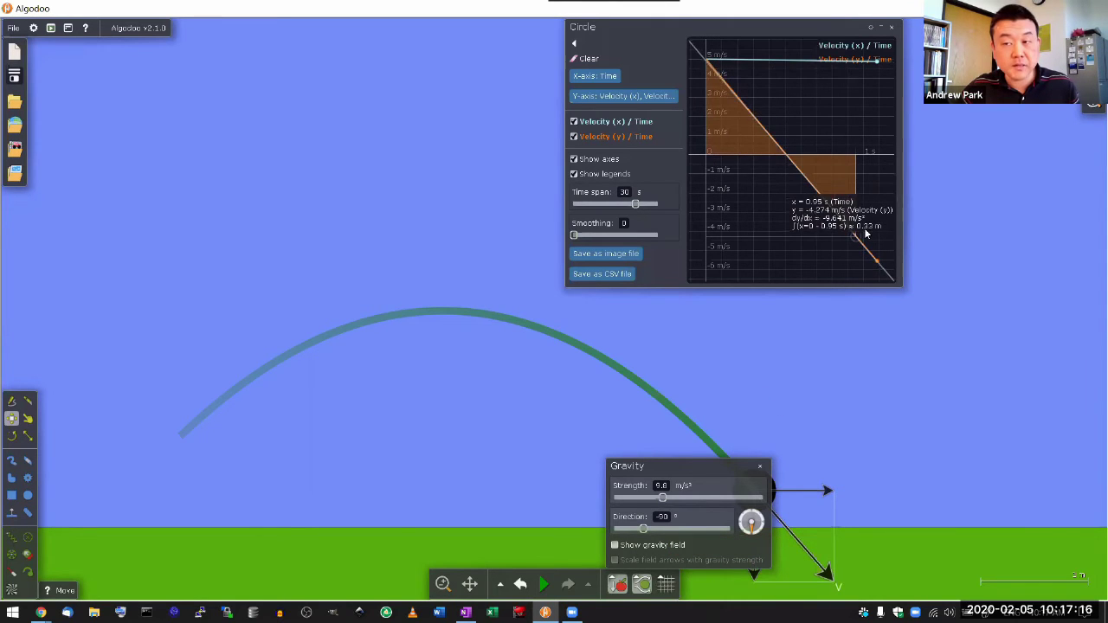
left_click(981, 144)
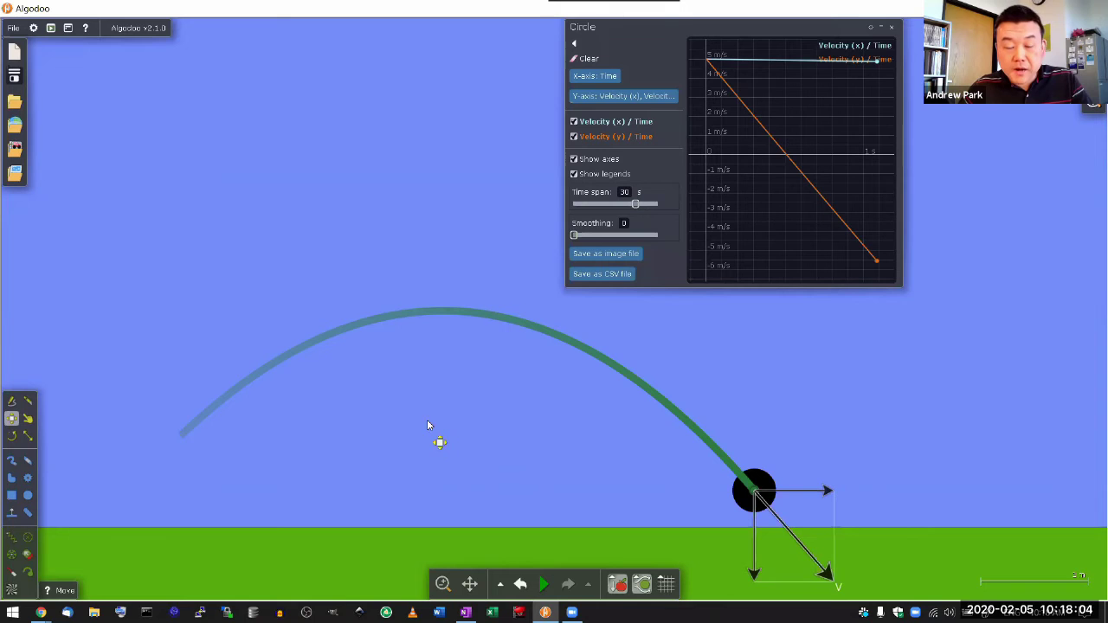
mouse_move(726, 126)
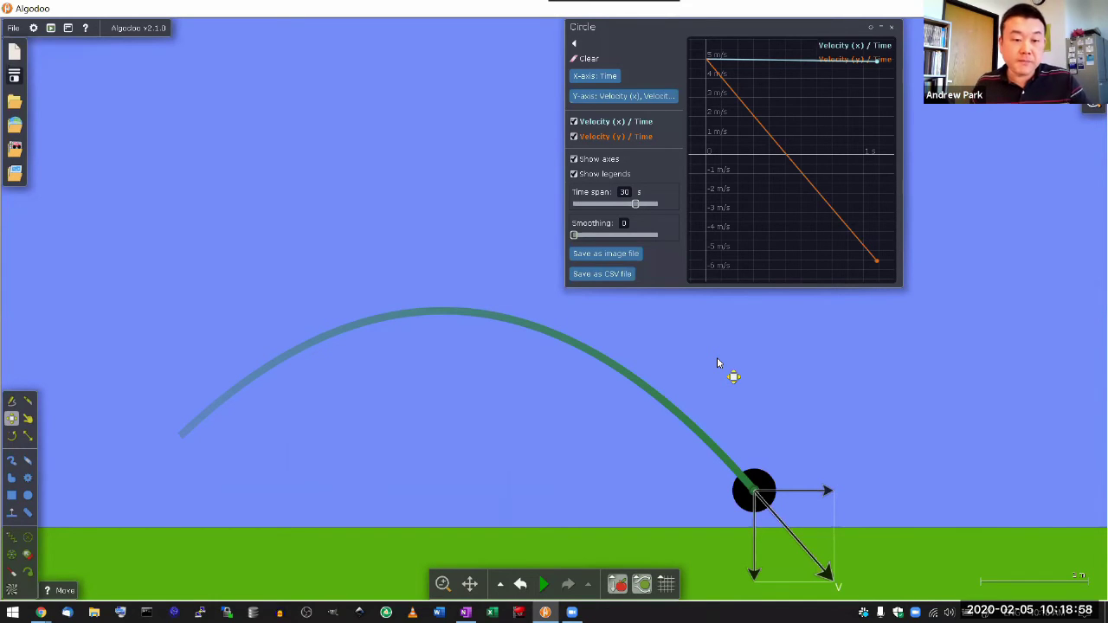
Undo 'sim start' to return the ball to launch, then close the Circle velocity graph
left_click(522, 585)
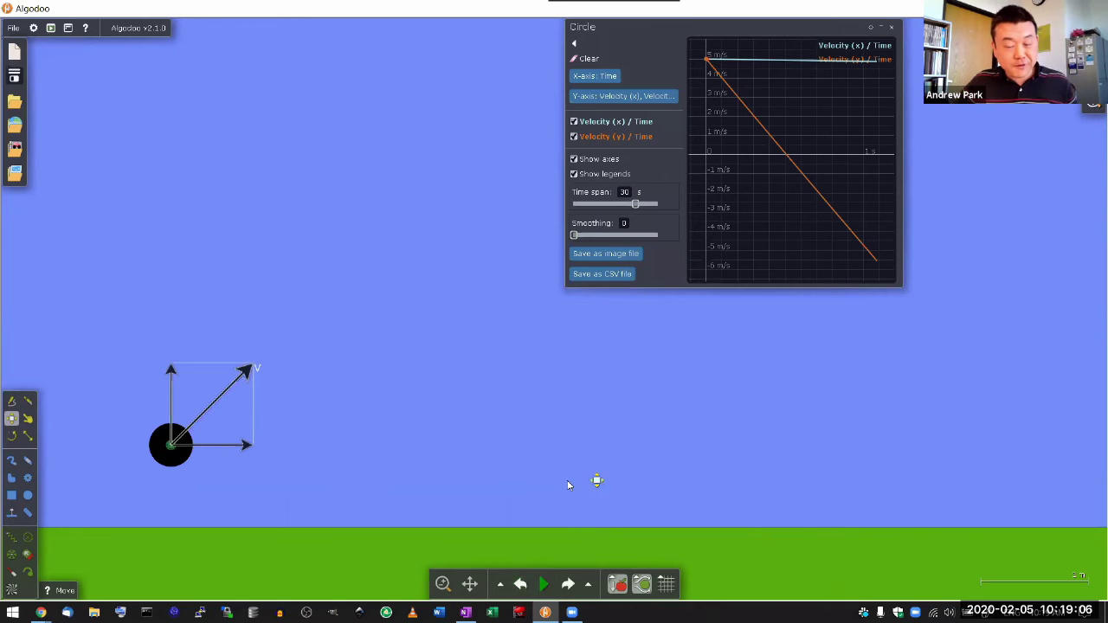
mouse_move(832, 48)
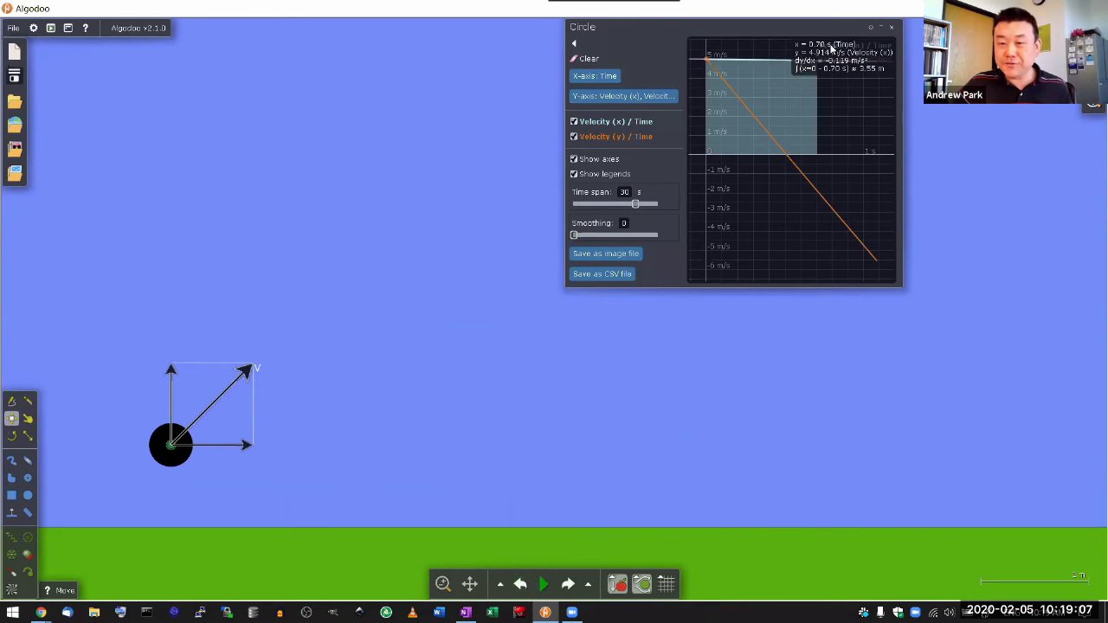
left_click(892, 27)
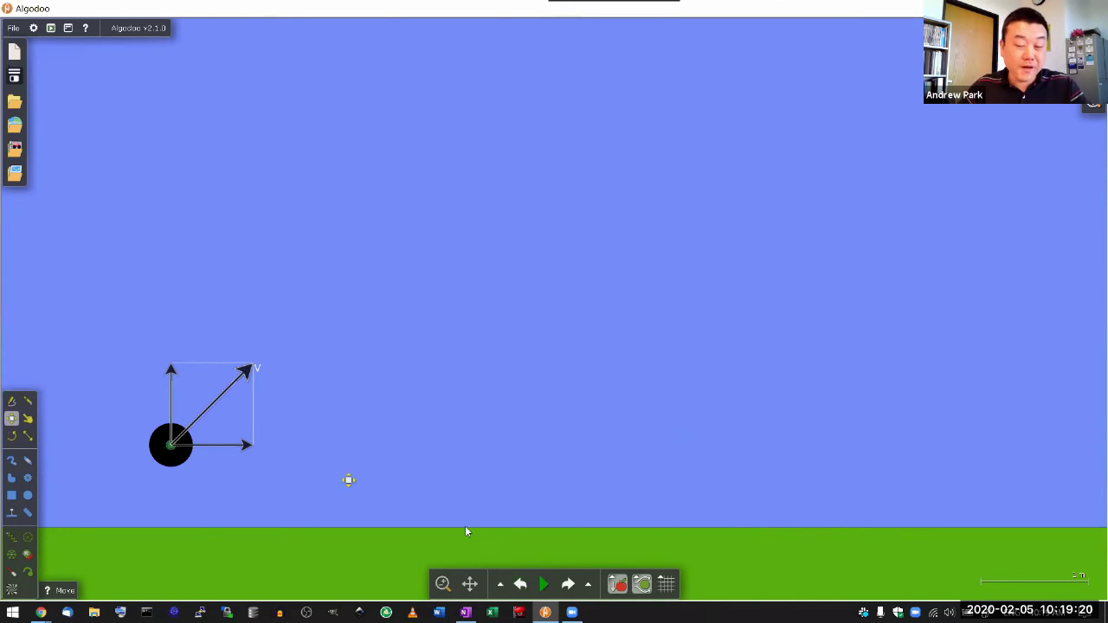
Turn gravity off, erase the green ground, and run then pause the straight-line launch
double_click(618, 585)
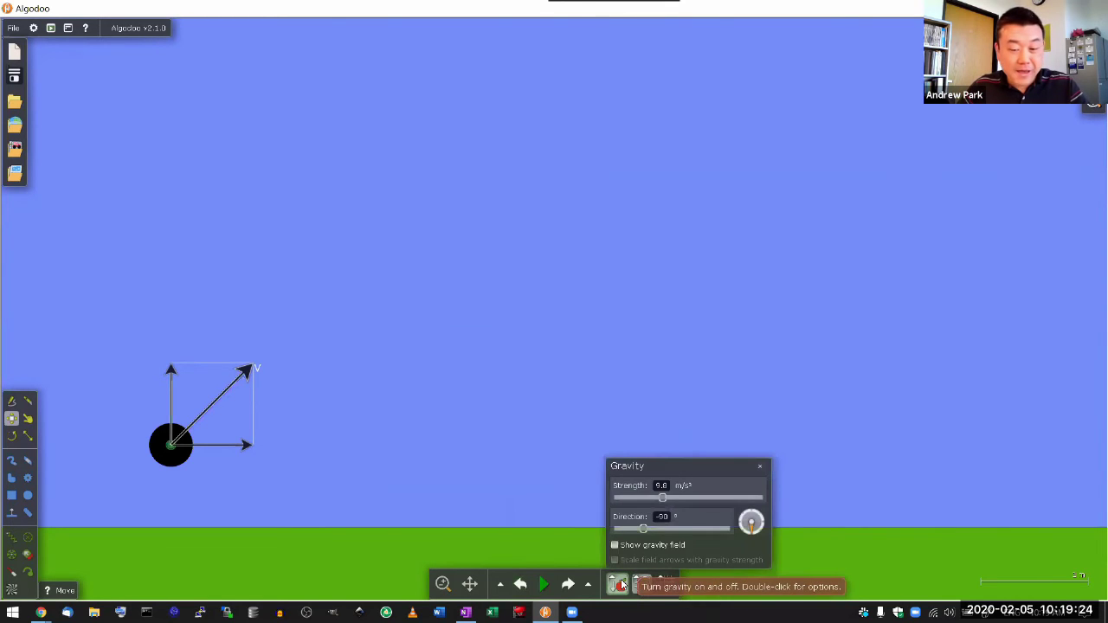
left_click(618, 586)
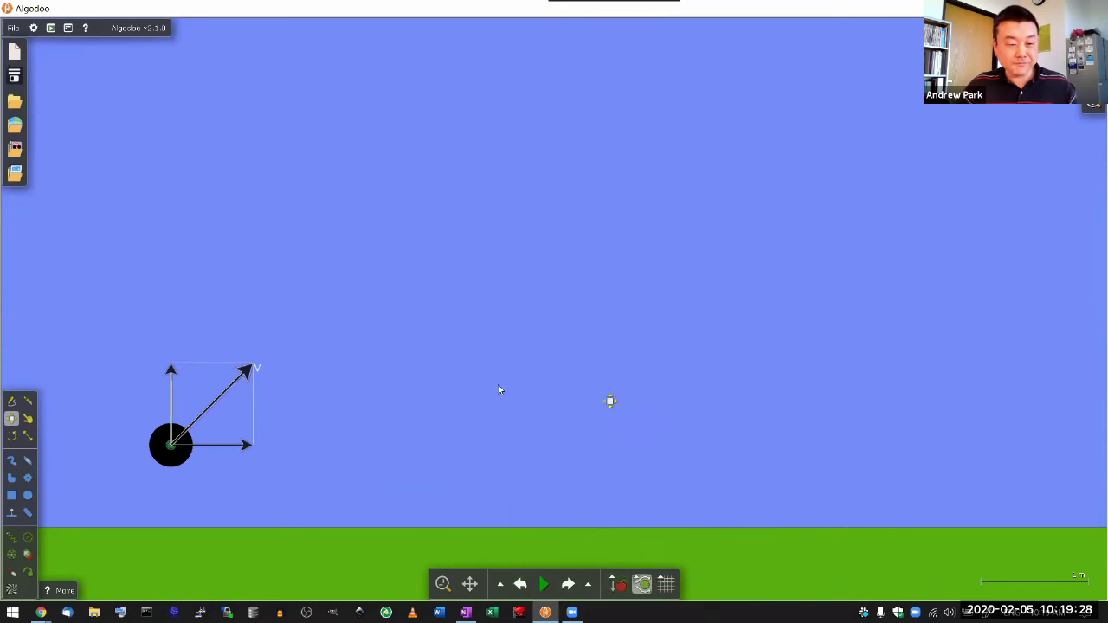
right_click(288, 551)
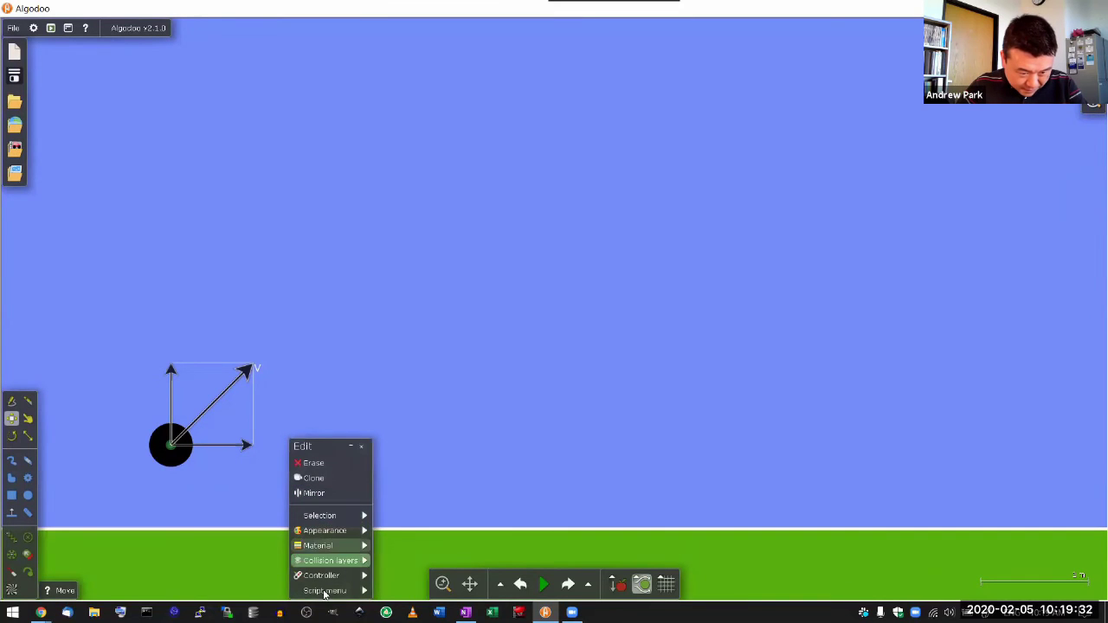
left_click(319, 463)
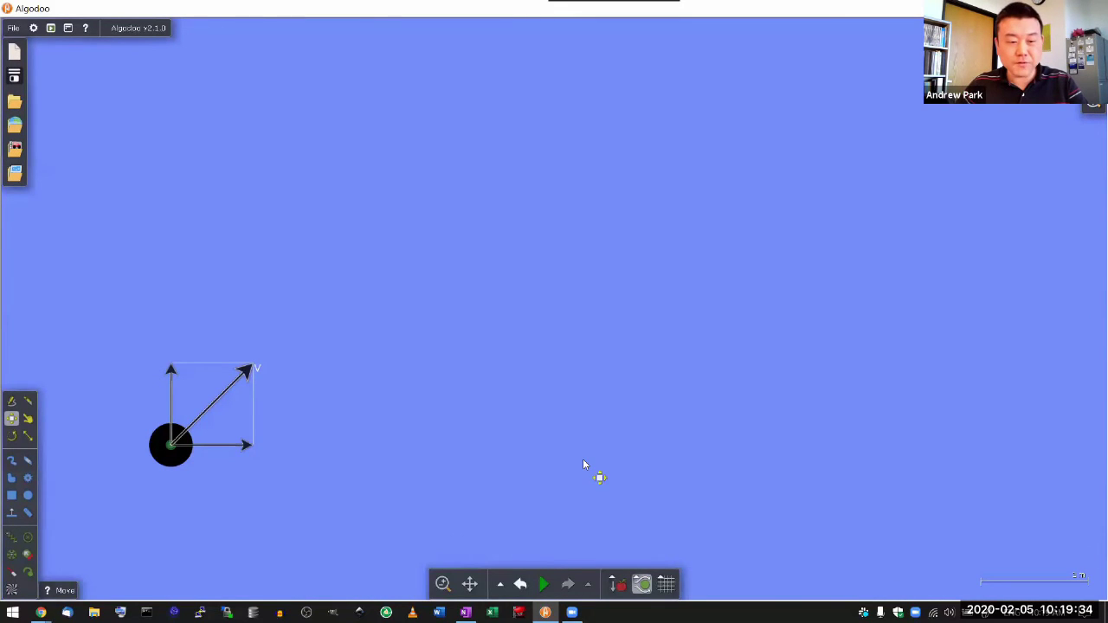
left_click(543, 587)
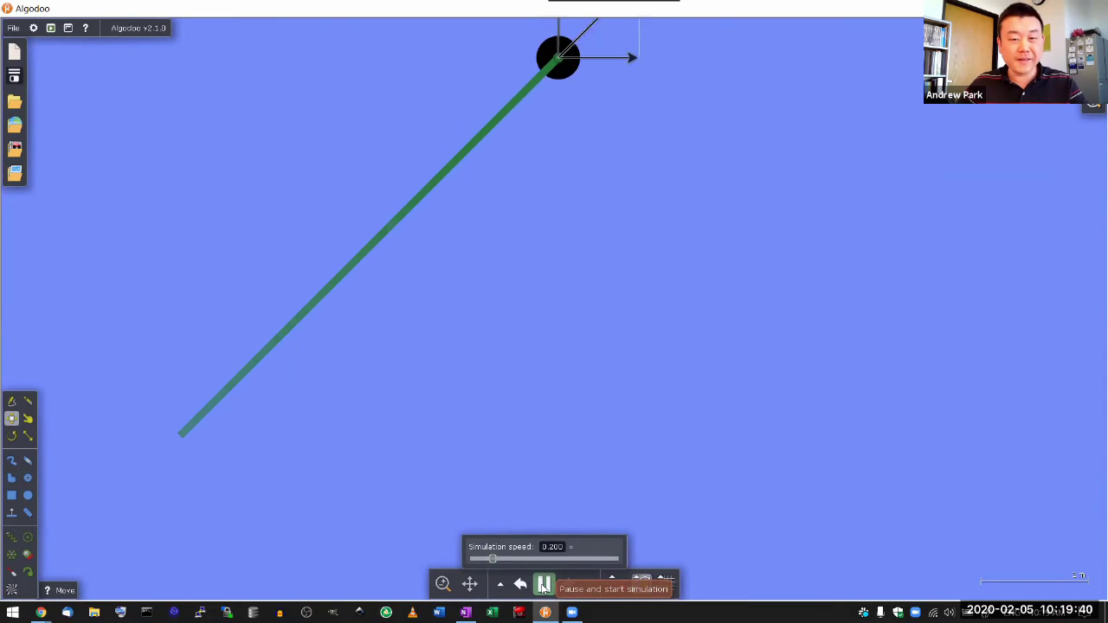
left_click(544, 587)
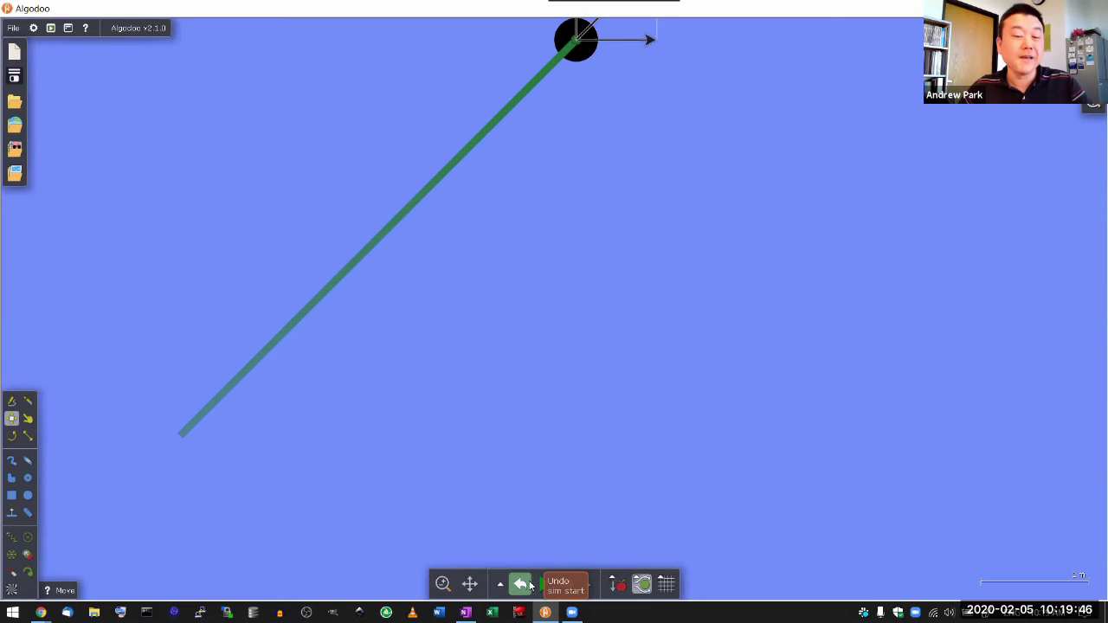
Undo 'sim start' to clear the straight trail and return the ball to its launch point
left_click(522, 586)
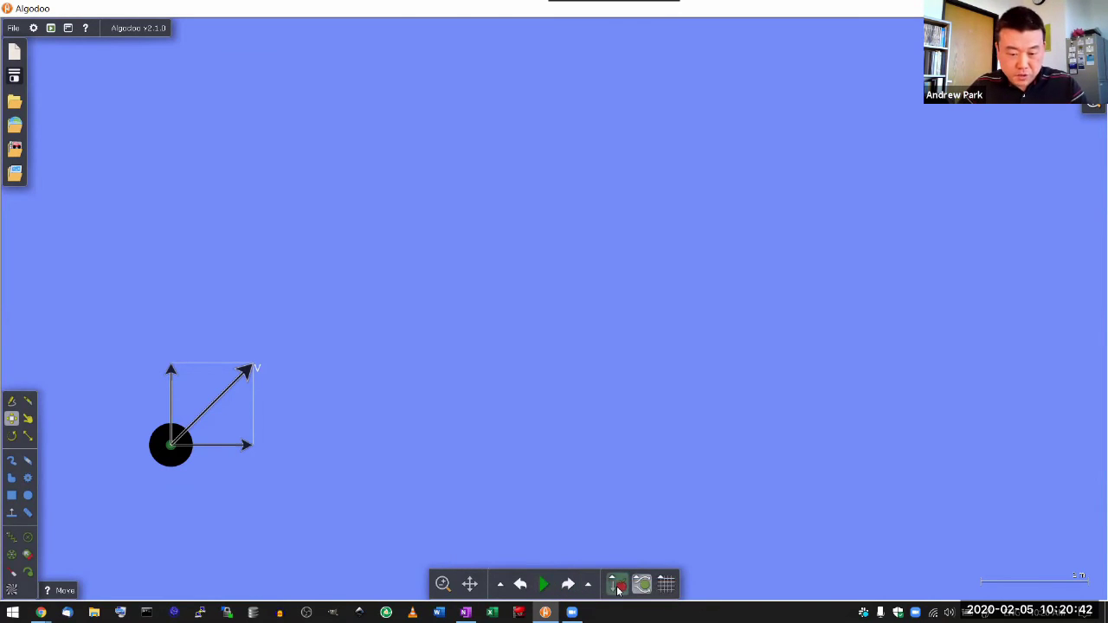
Turn gravity back on with Show gravity field checked, then run and pause the arcing launch
left_click(616, 586)
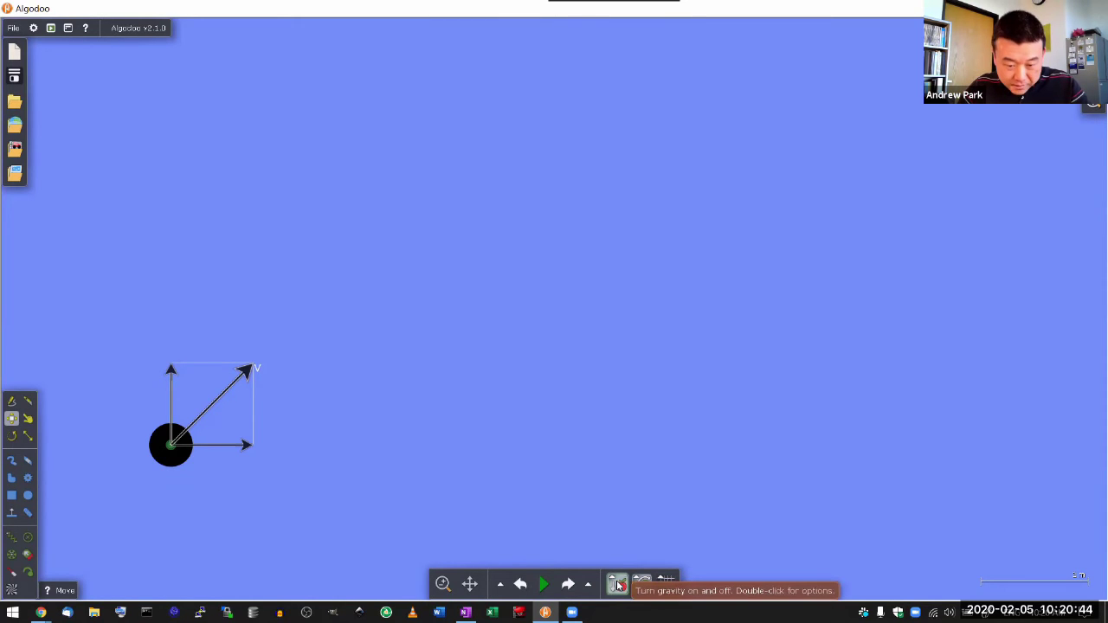
double_click(616, 586)
left_click(615, 545)
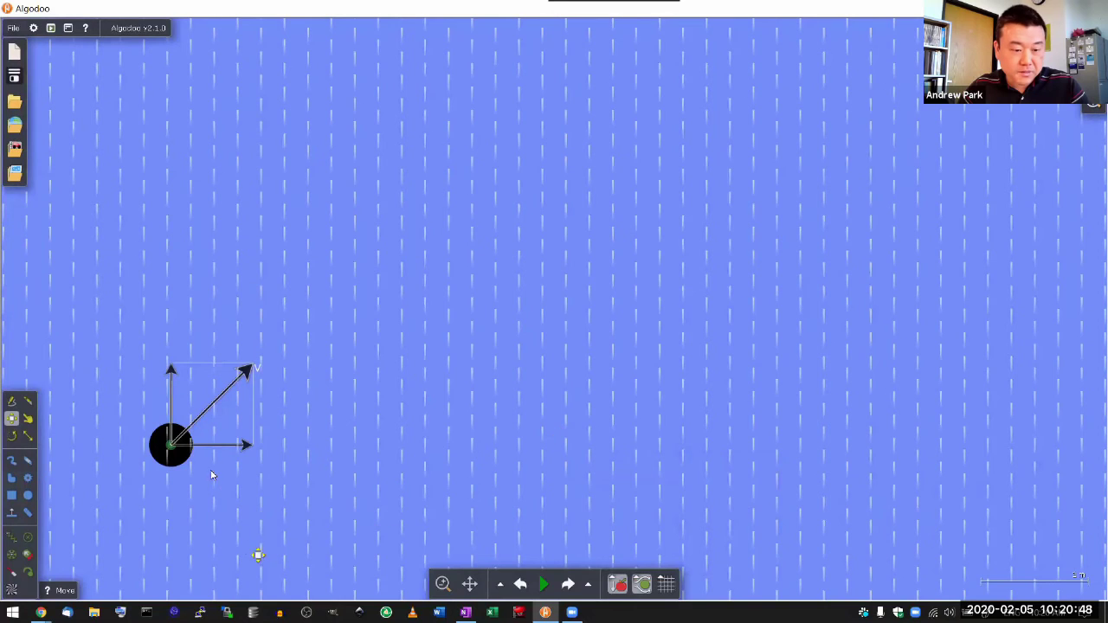
left_click(544, 584)
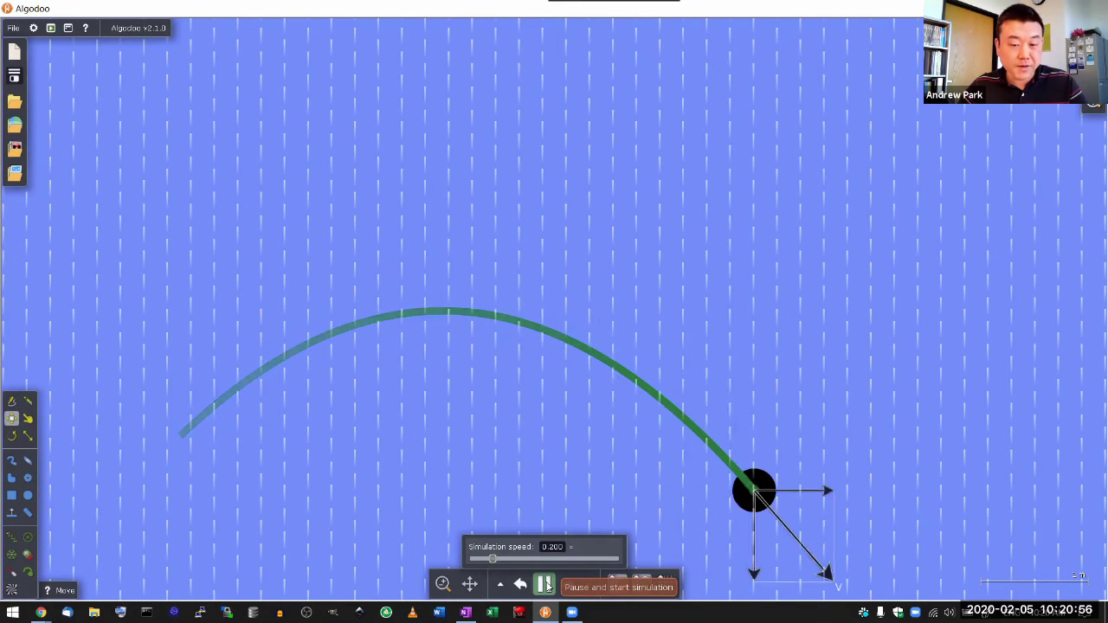
left_click(545, 584)
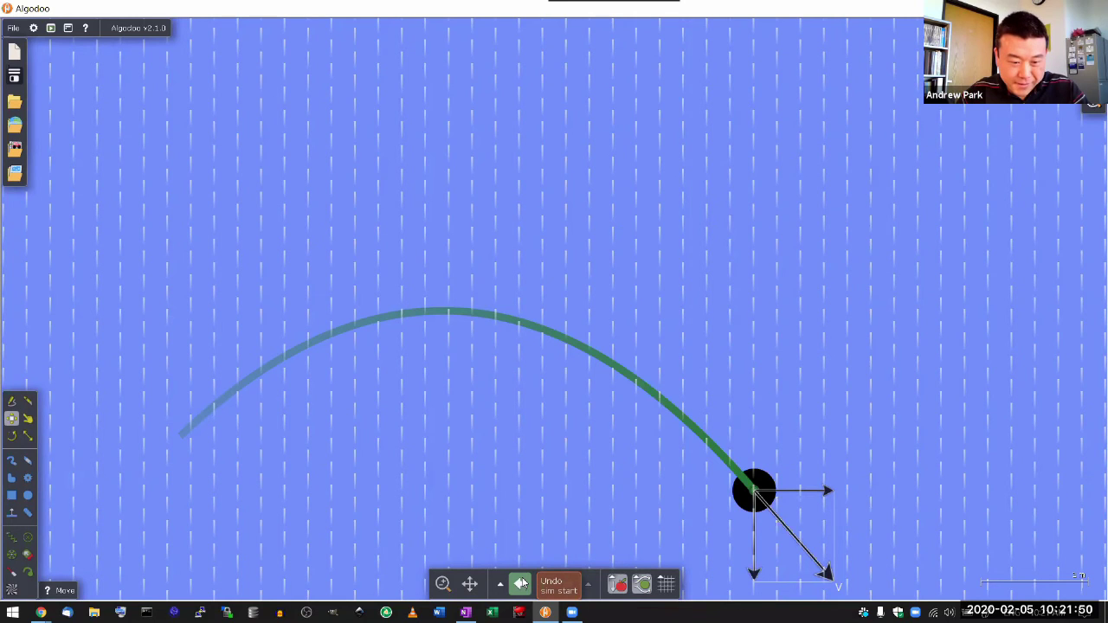
Reset the run, place a flat ground plane along the bottom, then replay and pause the launch
left_click(521, 584)
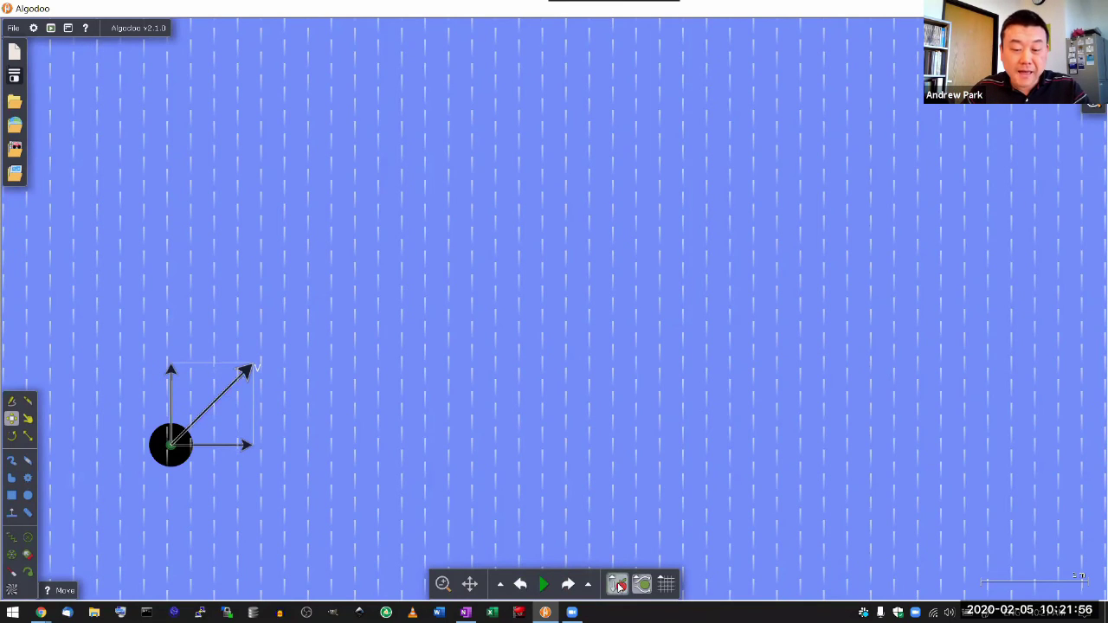
left_click(11, 513)
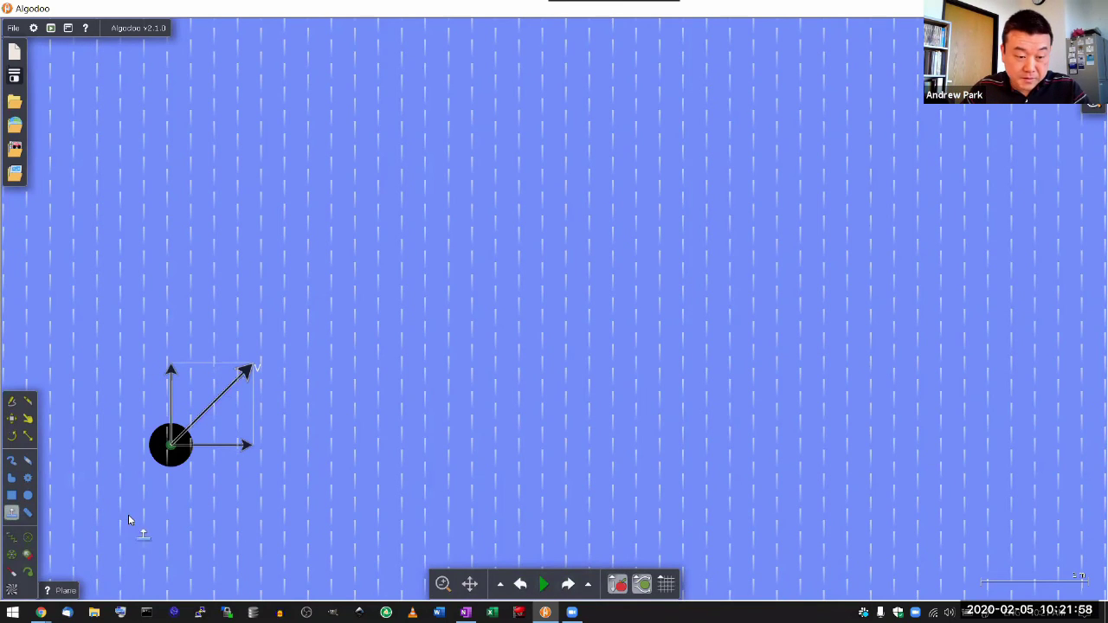
mouse_move(168, 520)
left_mouse_down()
mouse_move(160, 489)
mouse_move(171, 502)
left_mouse_up()
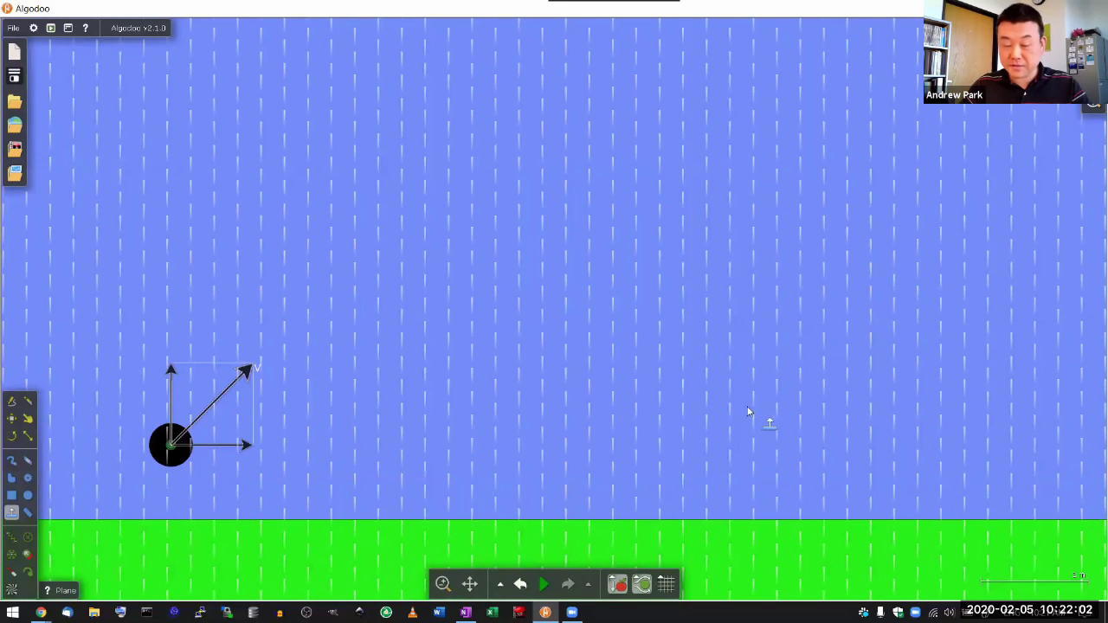
left_click(543, 585)
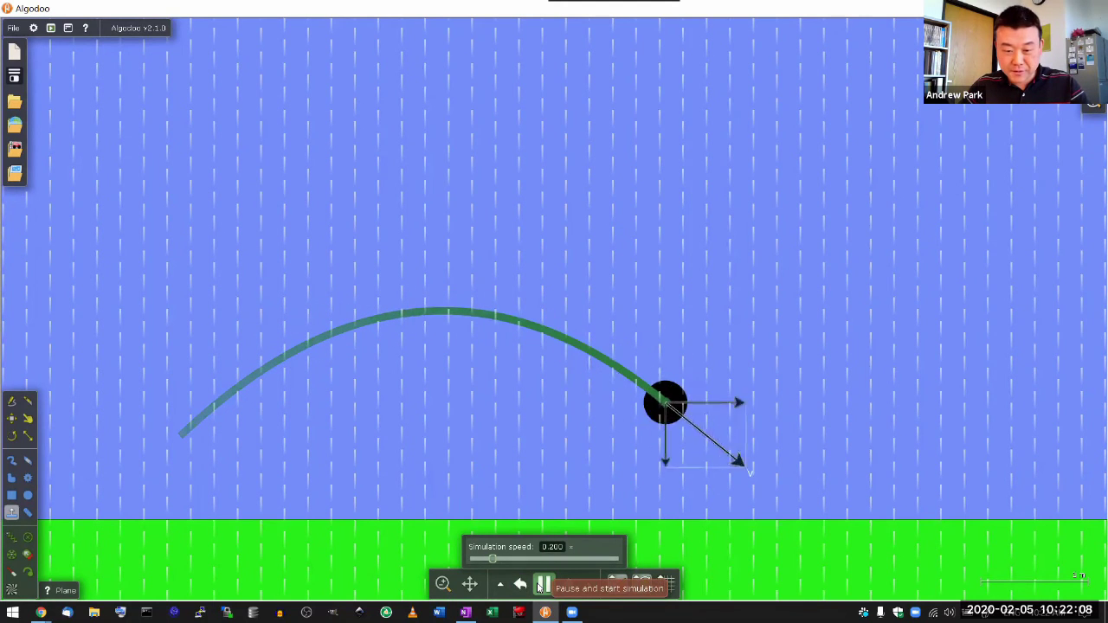
left_click(542, 586)
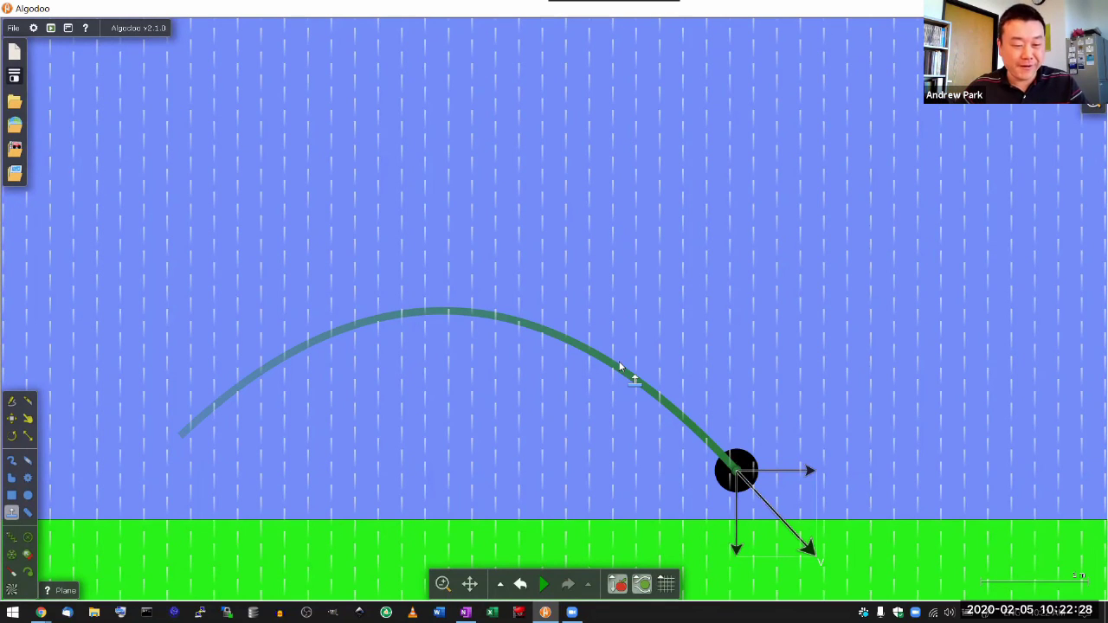
Reset the run, erase the flat ground plane, and place a first tilted plane
left_click(523, 588)
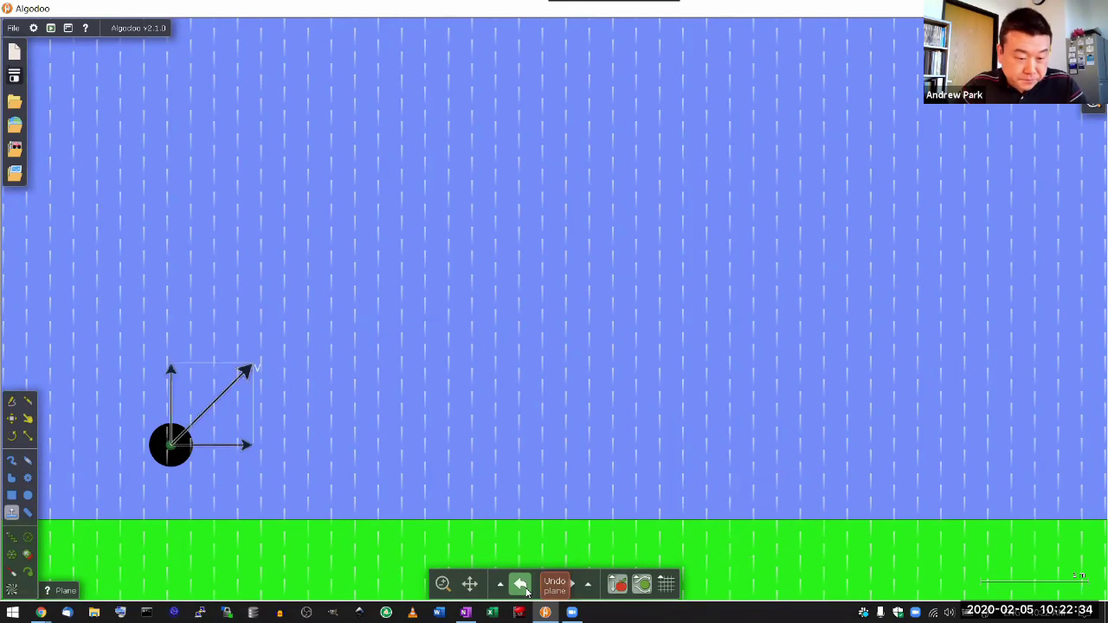
right_click(136, 561)
left_click(167, 466)
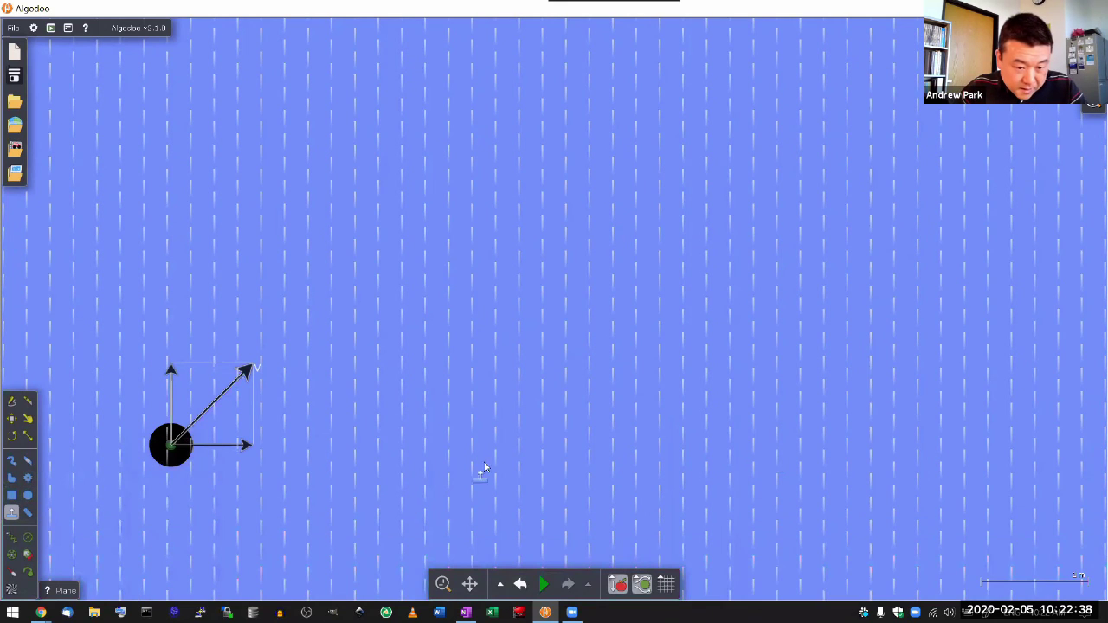
left_click_drag(475, 483, 466, 466)
Erase that tilted plane and place a new 30° ground plane rising to the right
right_click(483, 405)
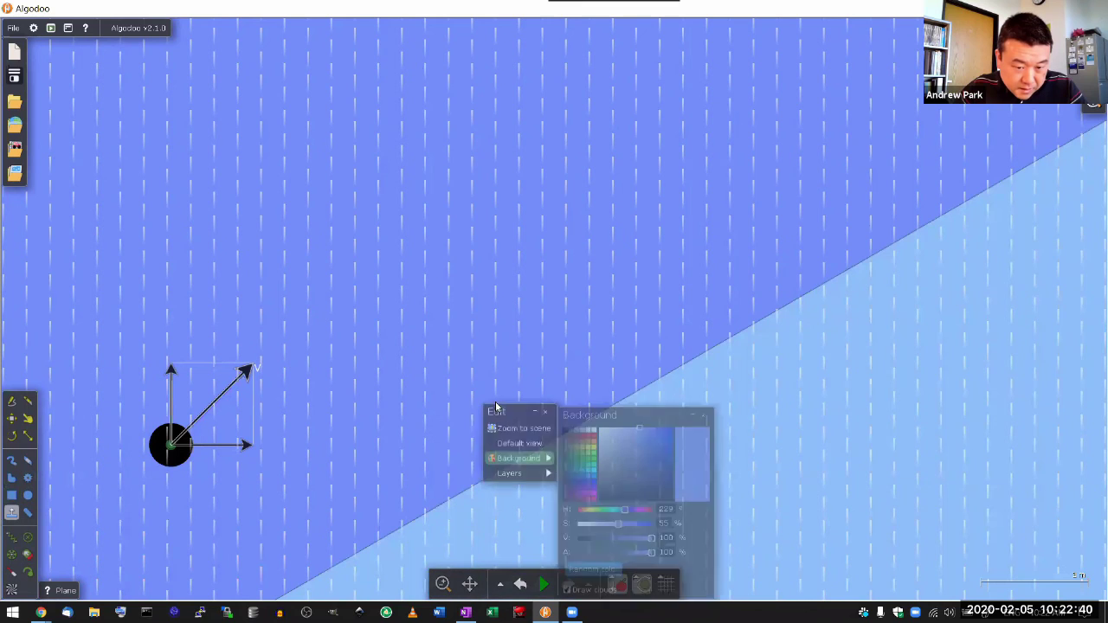
right_click(459, 524)
left_click(477, 463)
left_click_drag(191, 504, 169, 460)
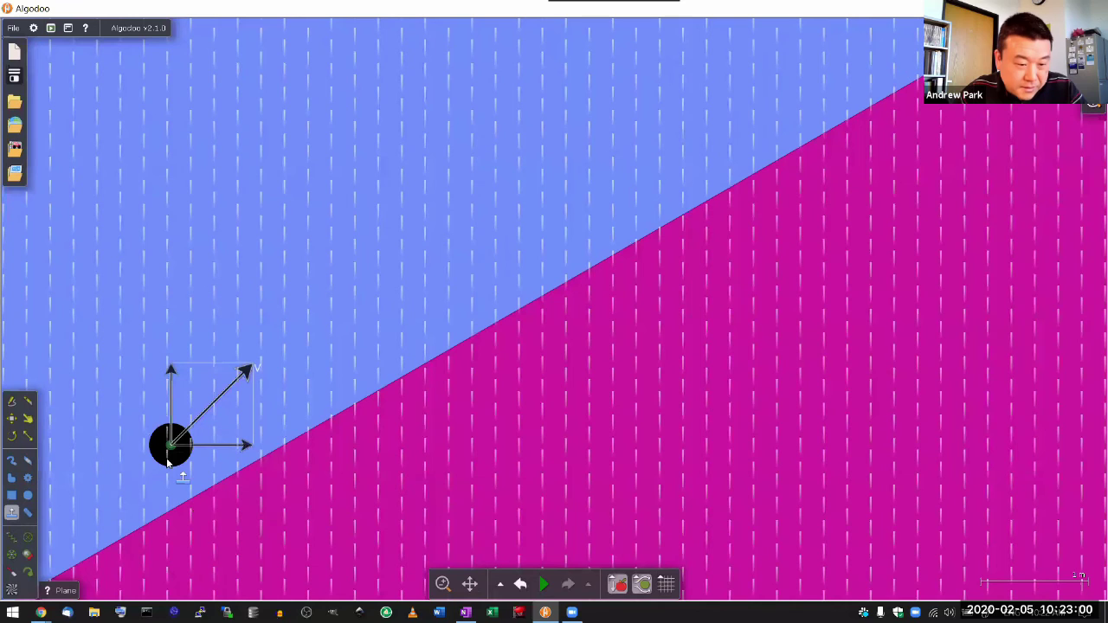
Colour the tilted ground plane green (H 90, S 100, V 50)
right_click(481, 427)
mouse_move(511, 520)
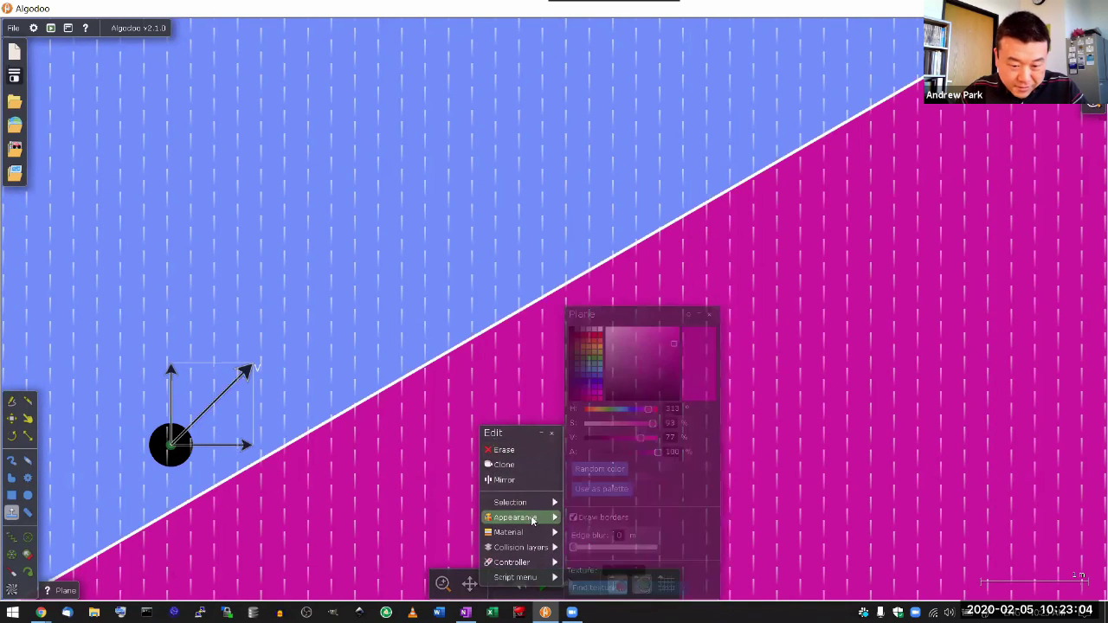
left_click(584, 357)
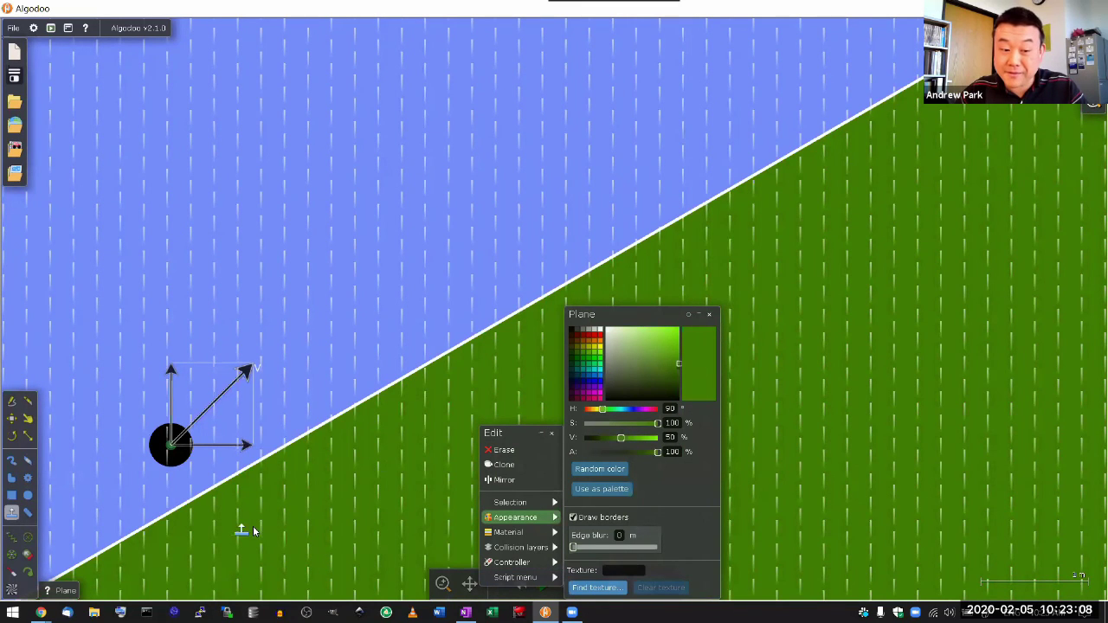
left_click(552, 433)
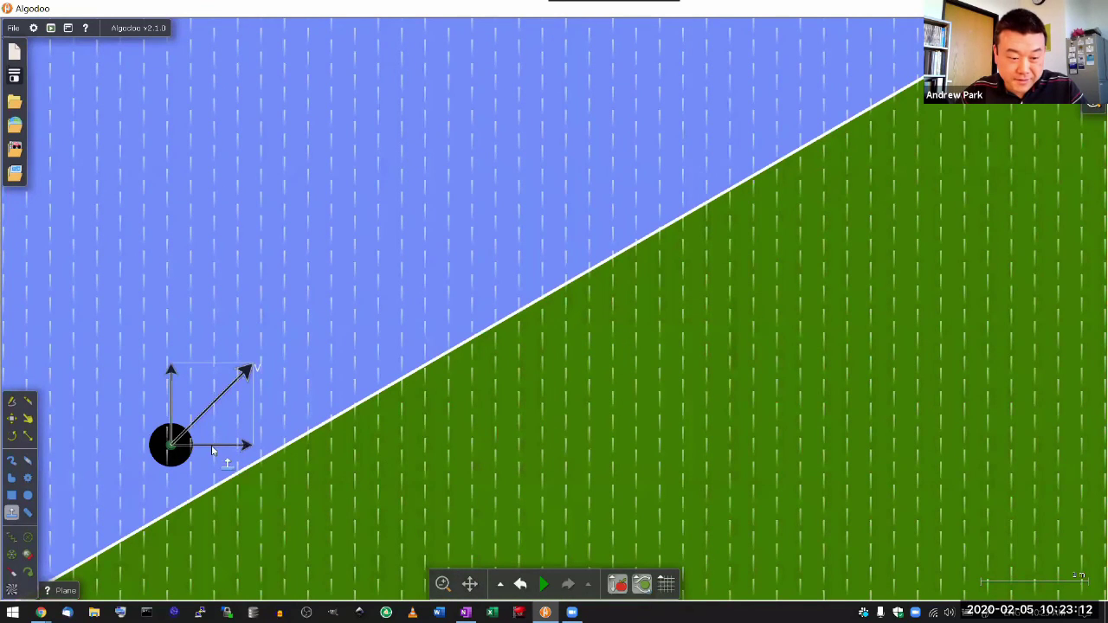
Set the ball's launch velocity angle to 75°
right_click(180, 457)
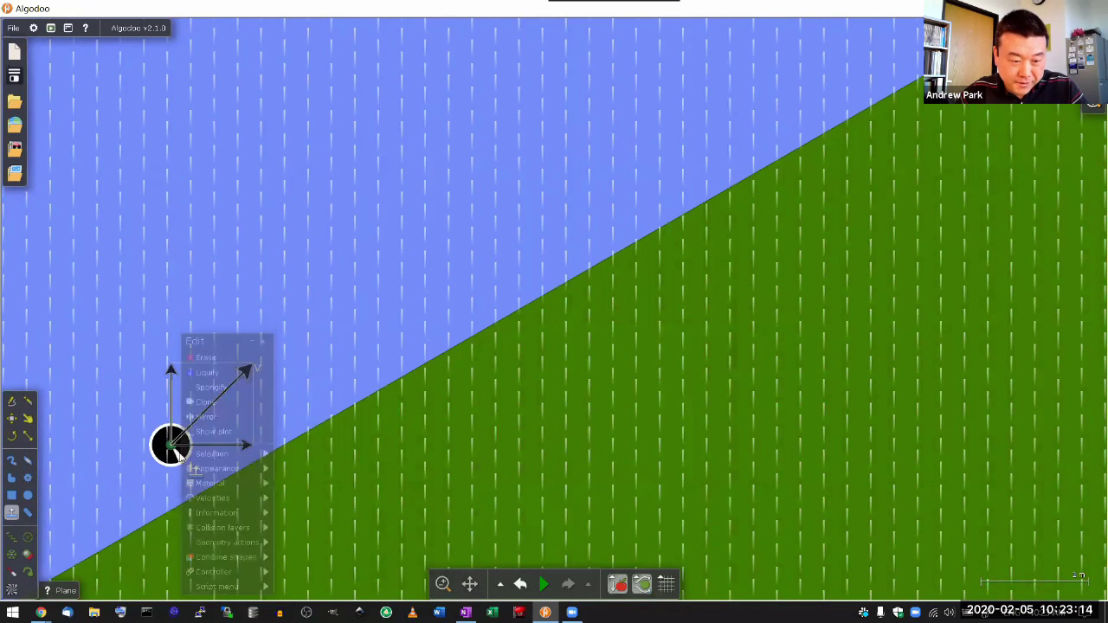
mouse_move(246, 511)
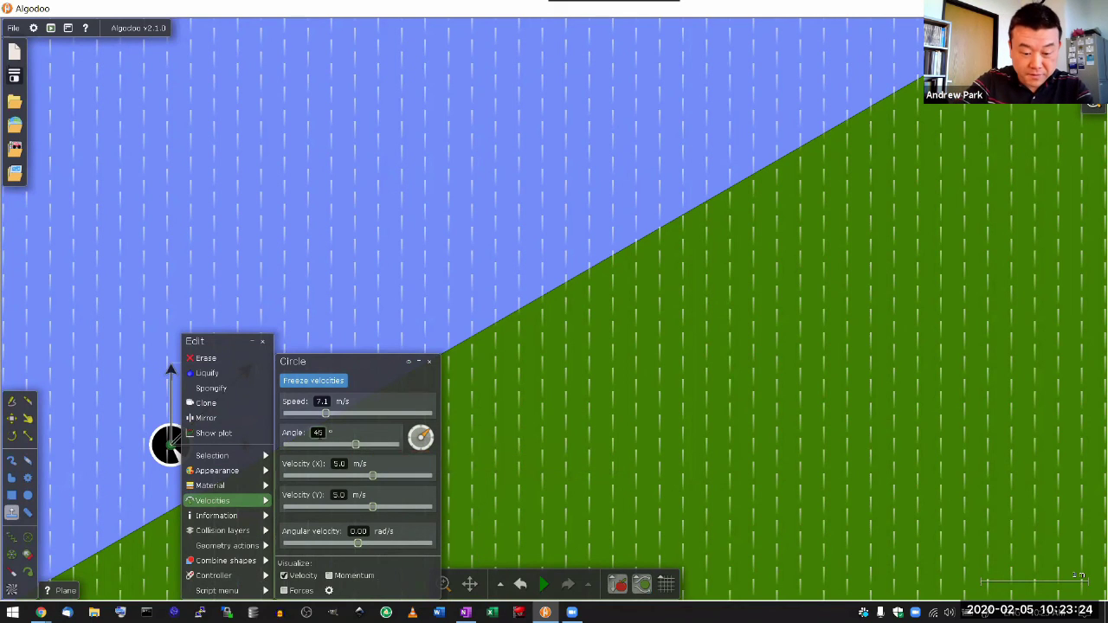
type("75")
key("Tab")
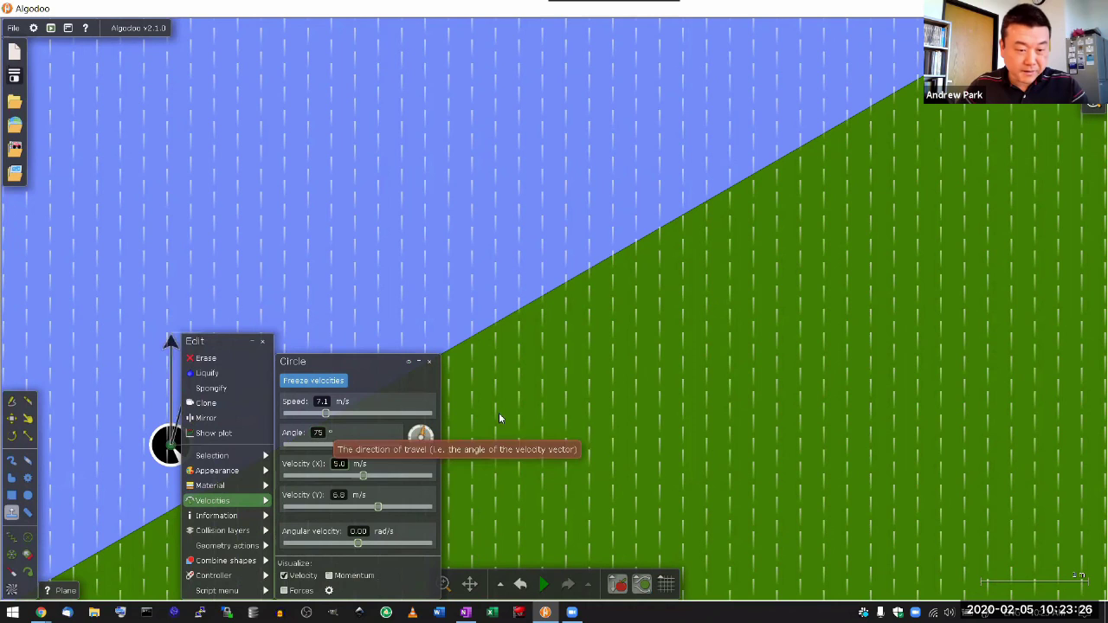
left_click(262, 341)
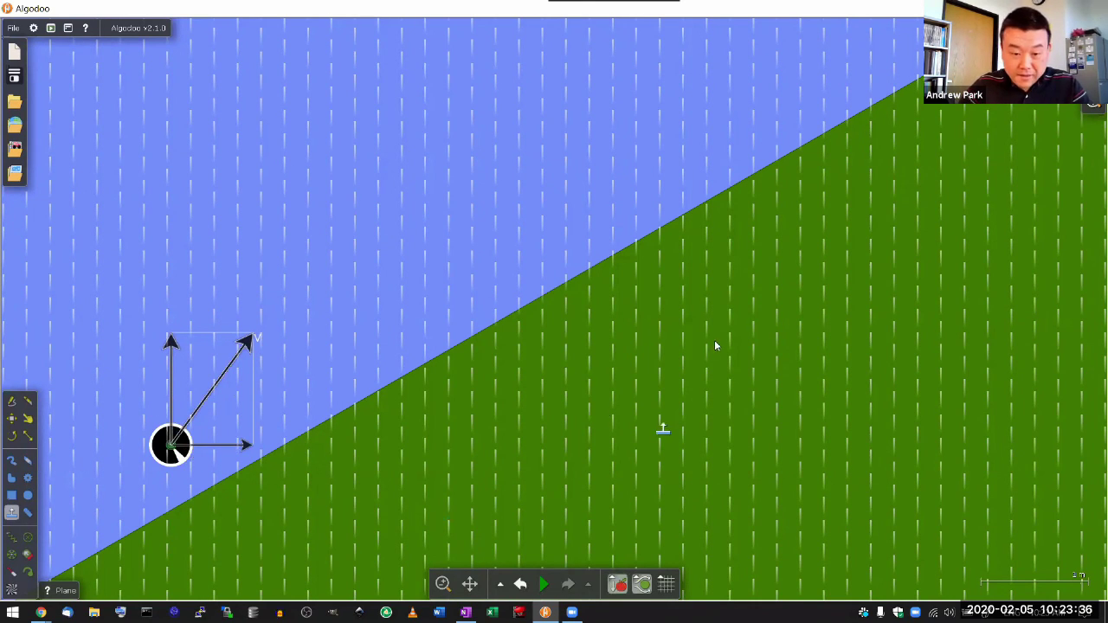
Set the gravity Direction slider to -60°, then return to the Move tool
left_click(620, 585)
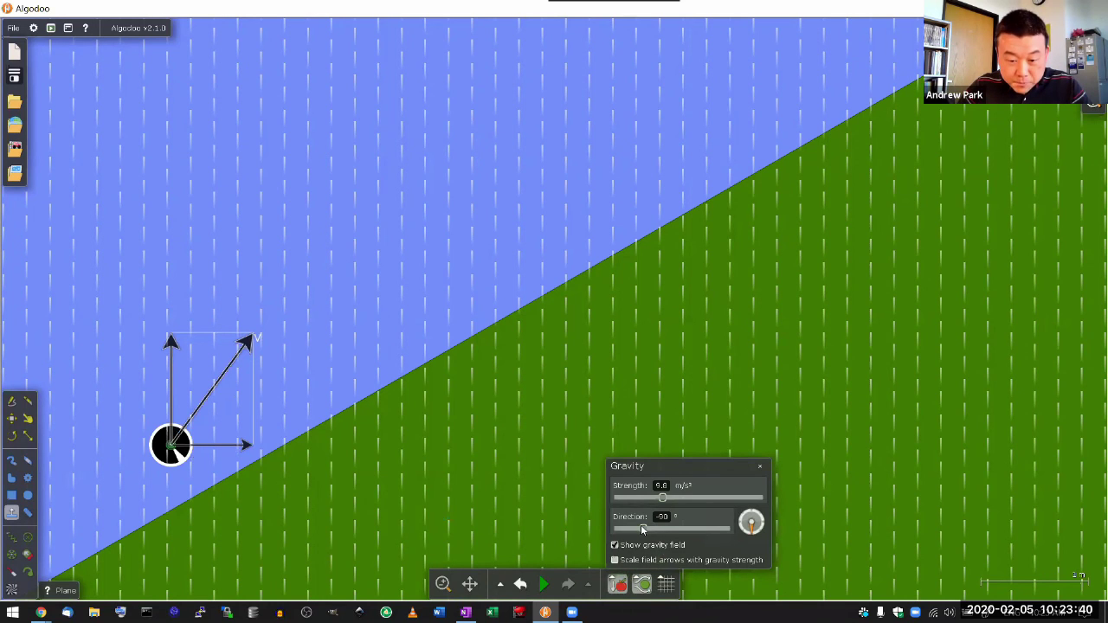
left_click_drag(643, 529, 653, 530)
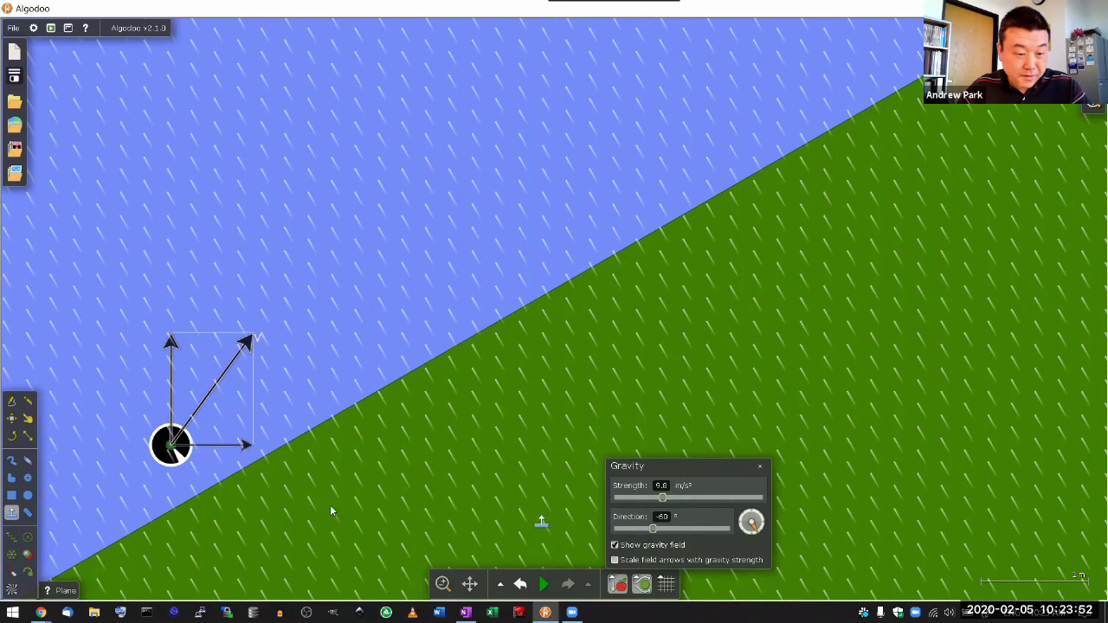
left_click(11, 418)
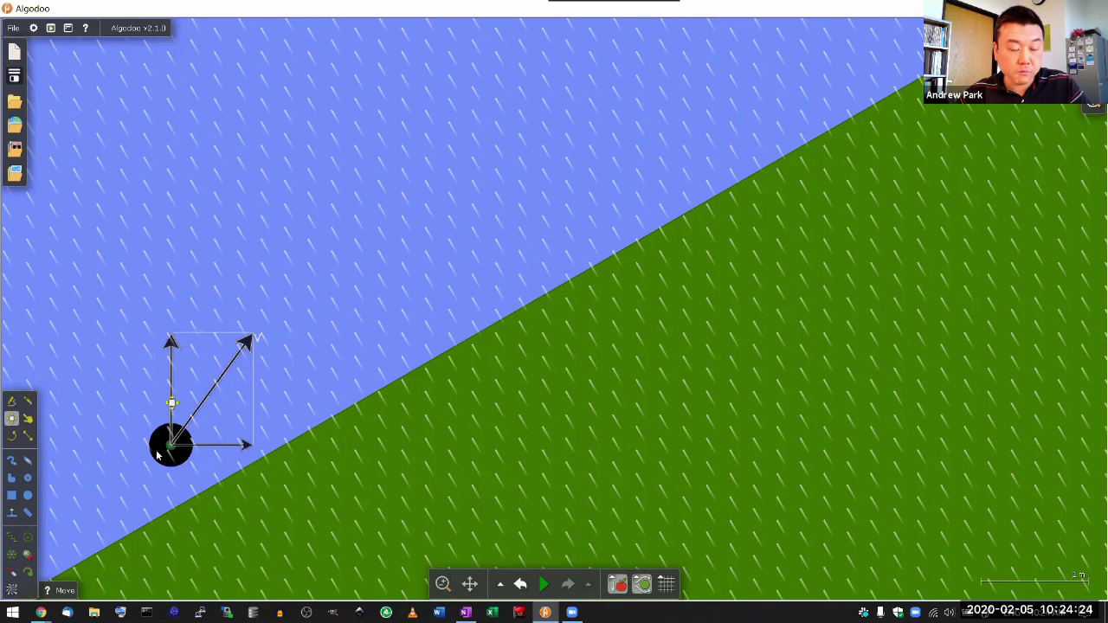
Play the launch under tilted gravity and pause once the ball lands on the slope
left_click(549, 589)
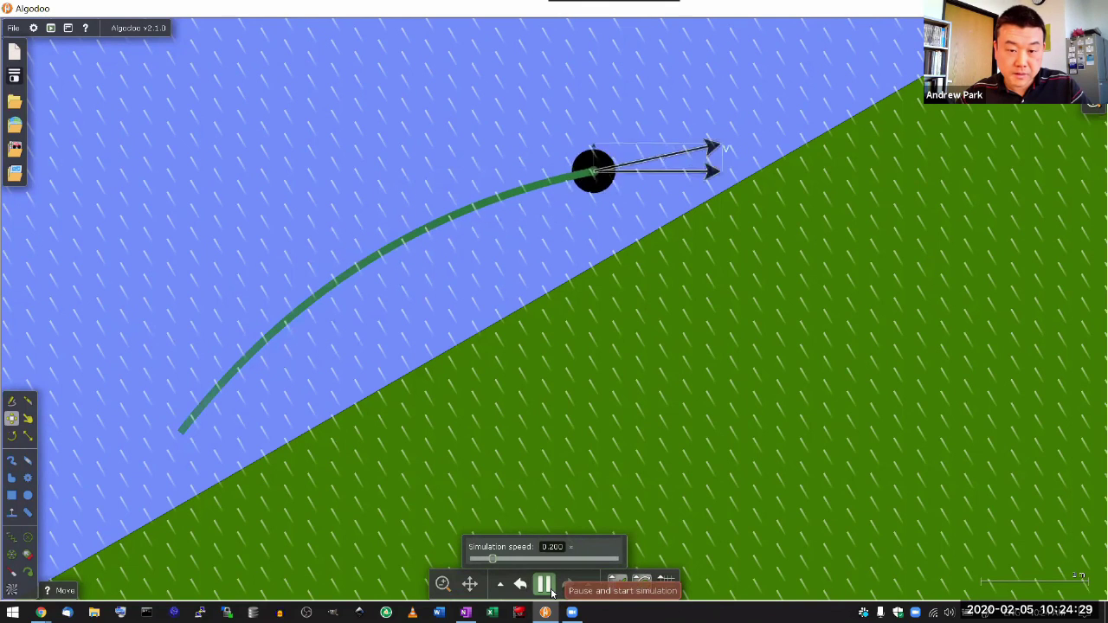
left_click(546, 585)
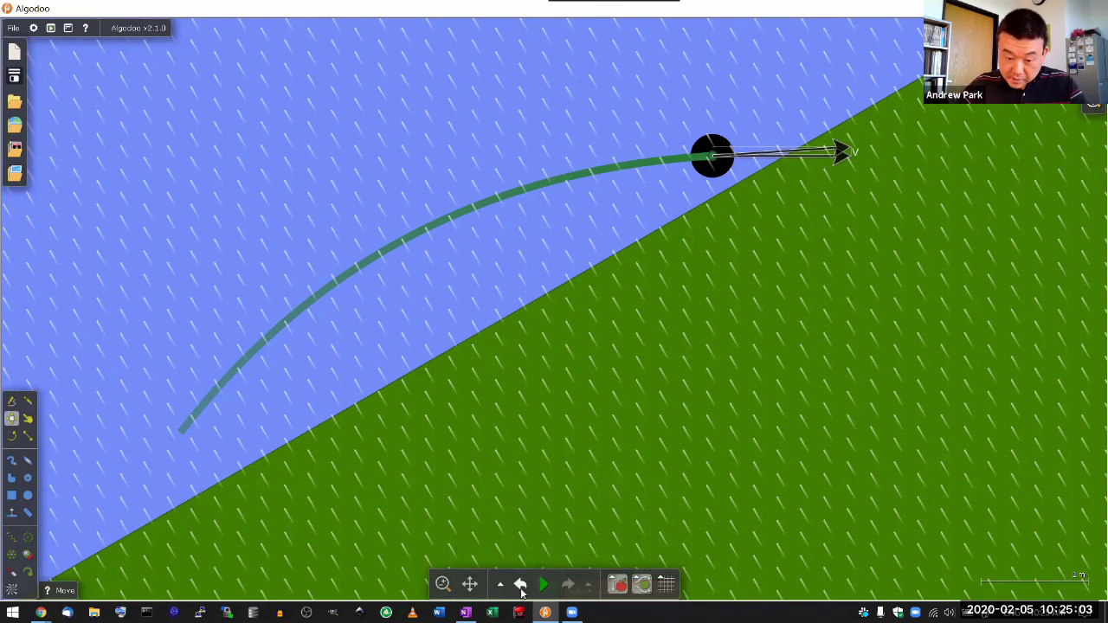
Undo the simulation start, returning the ball to its launch point with no trail
left_click(520, 586)
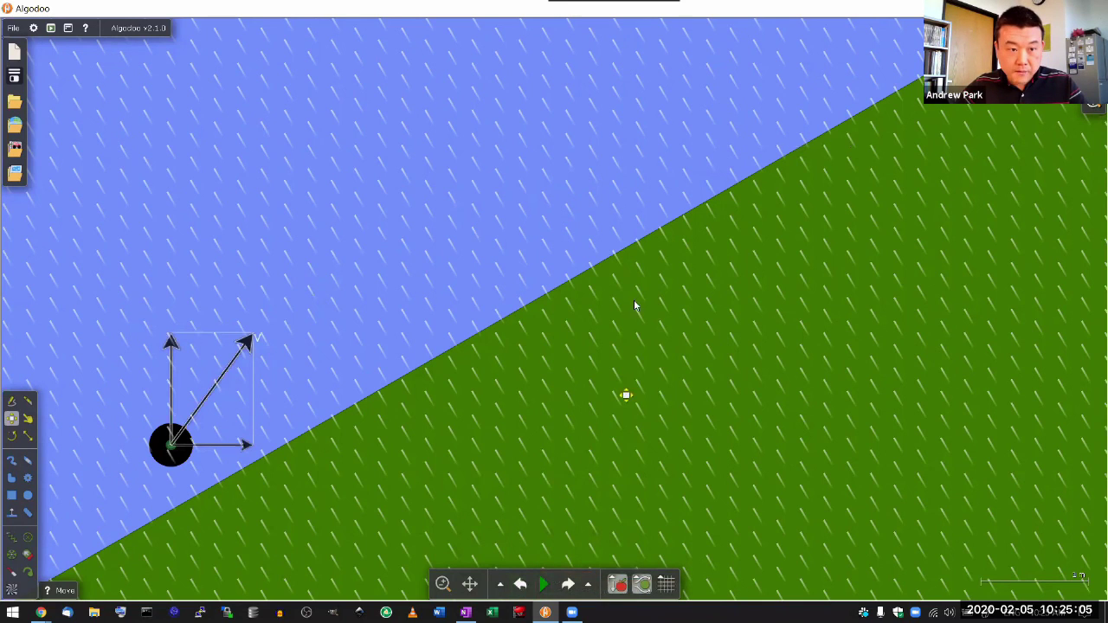